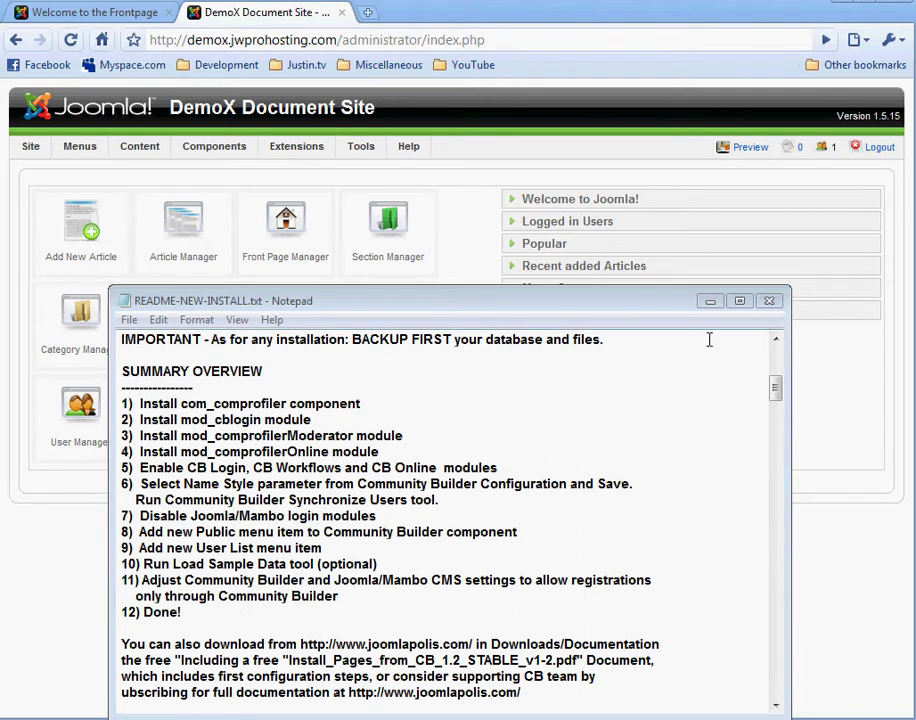
Step: Review Community Builder's List Management, then open the Main Menu item list
{"action": "left_click", "coordinate": [709, 301]}
{"action": "mouse_move", "coordinate": [223, 159]}
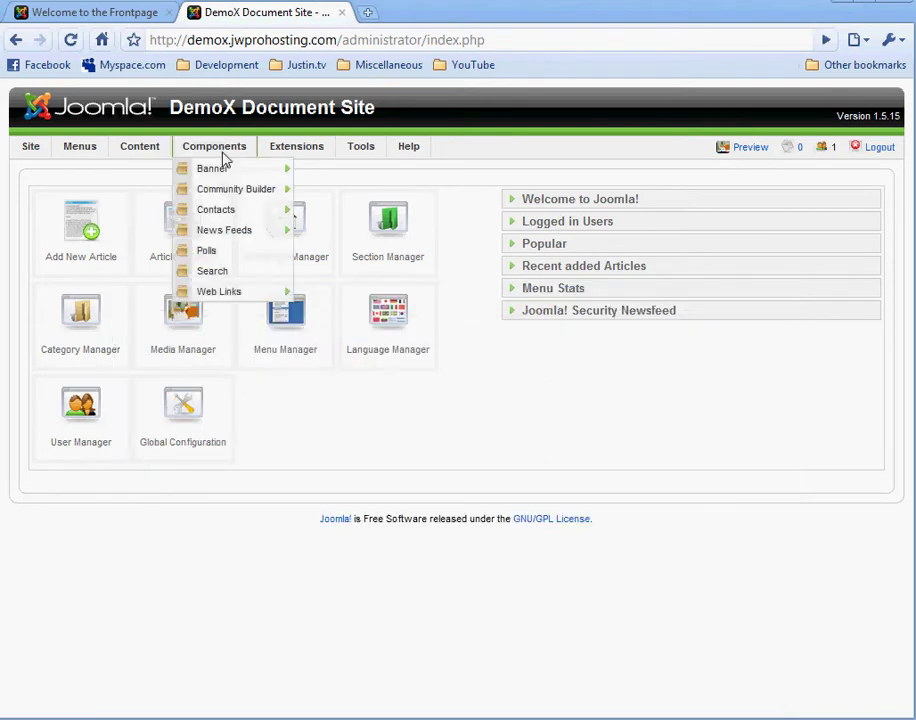
{"action": "mouse_move", "coordinate": [226, 195]}
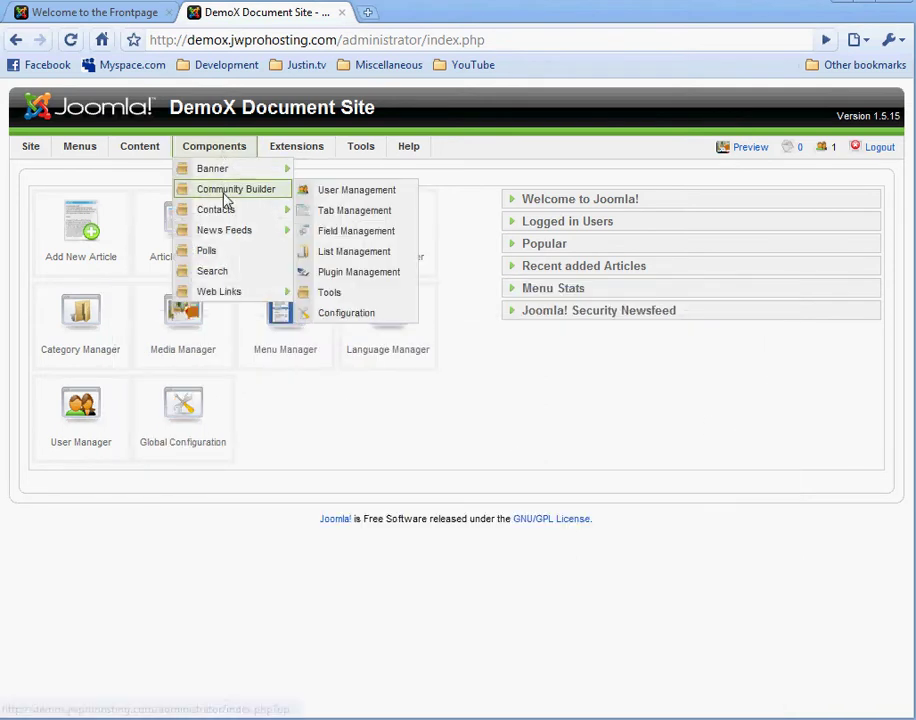
{"action": "left_click", "coordinate": [350, 253]}
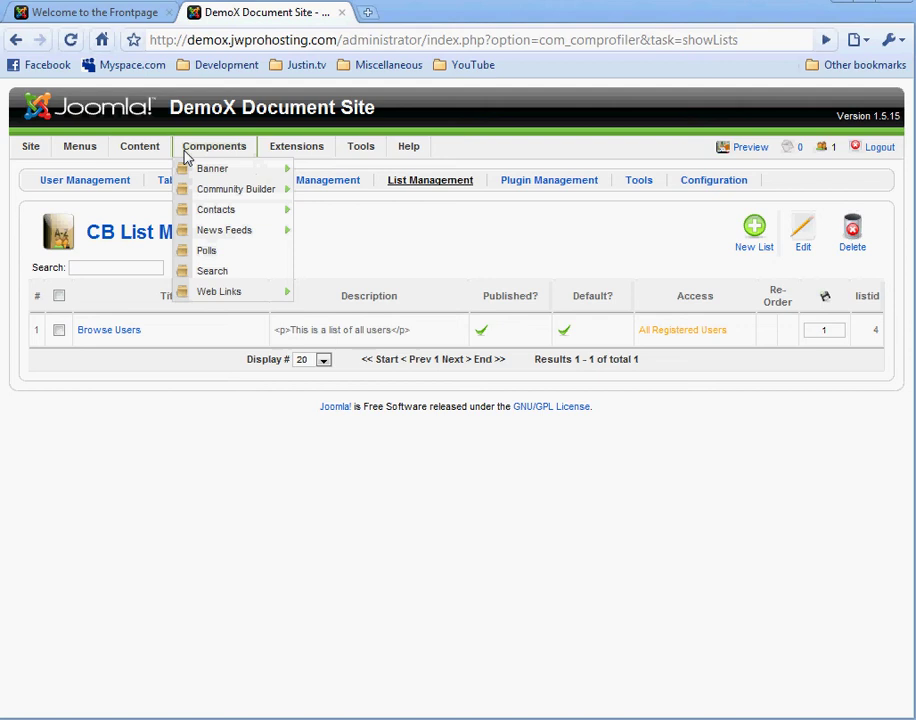
{"action": "mouse_move", "coordinate": [88, 152]}
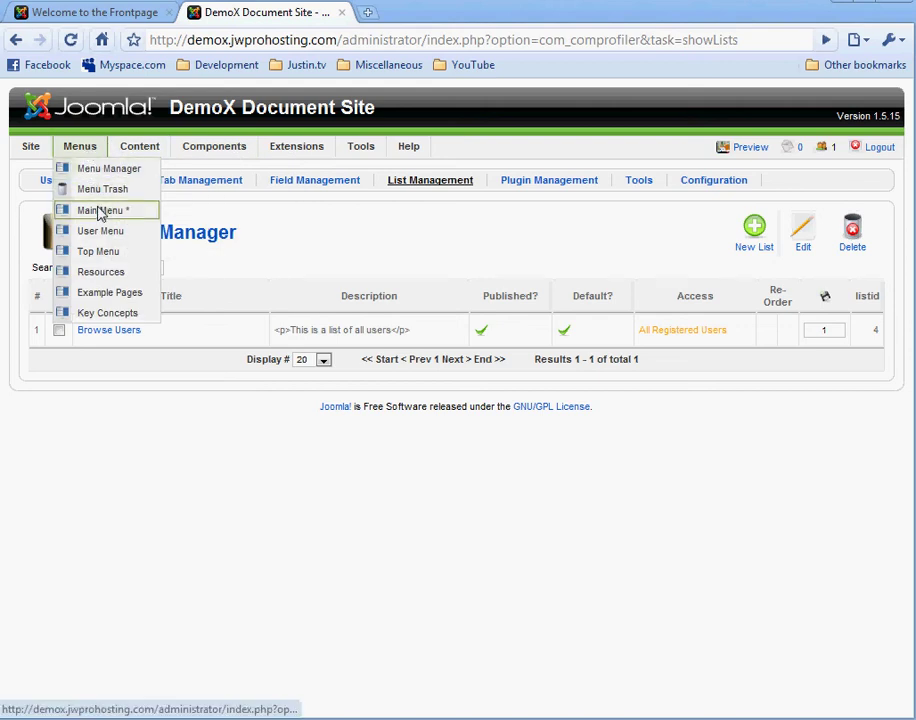
{"action": "left_click", "coordinate": [99, 211]}
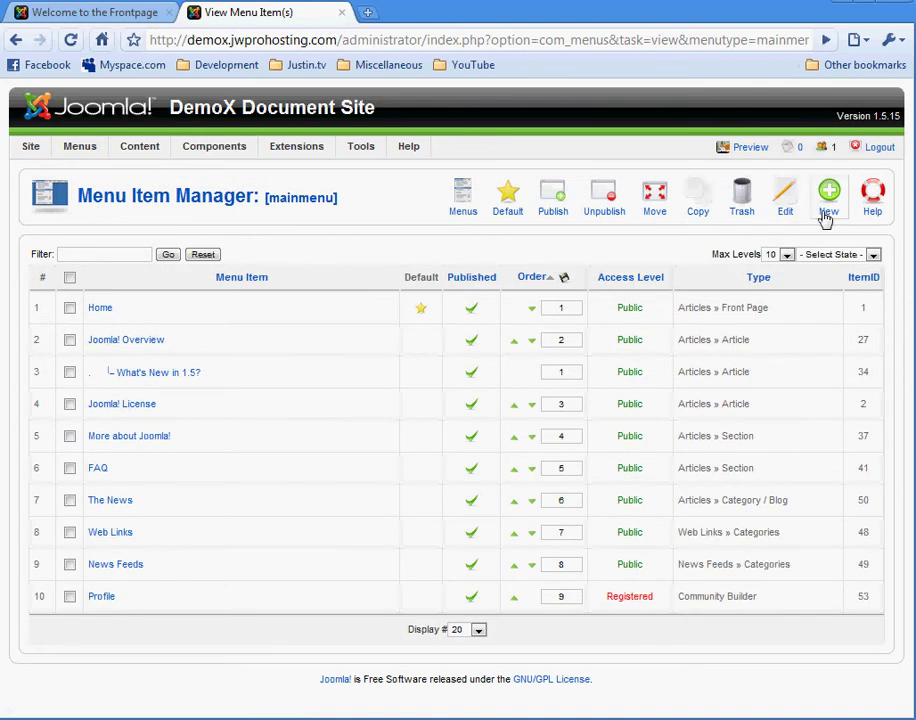
Step: Create a new main-menu item of type Internal Link > Community Builder > Users lists
{"action": "left_click", "coordinate": [827, 205]}
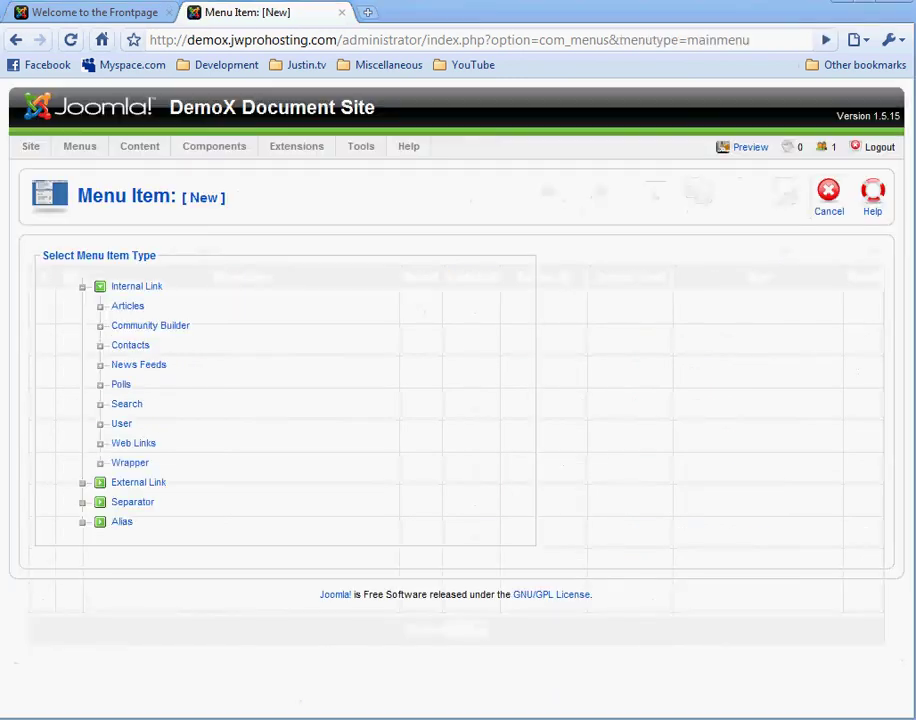
{"action": "left_click", "coordinate": [157, 328]}
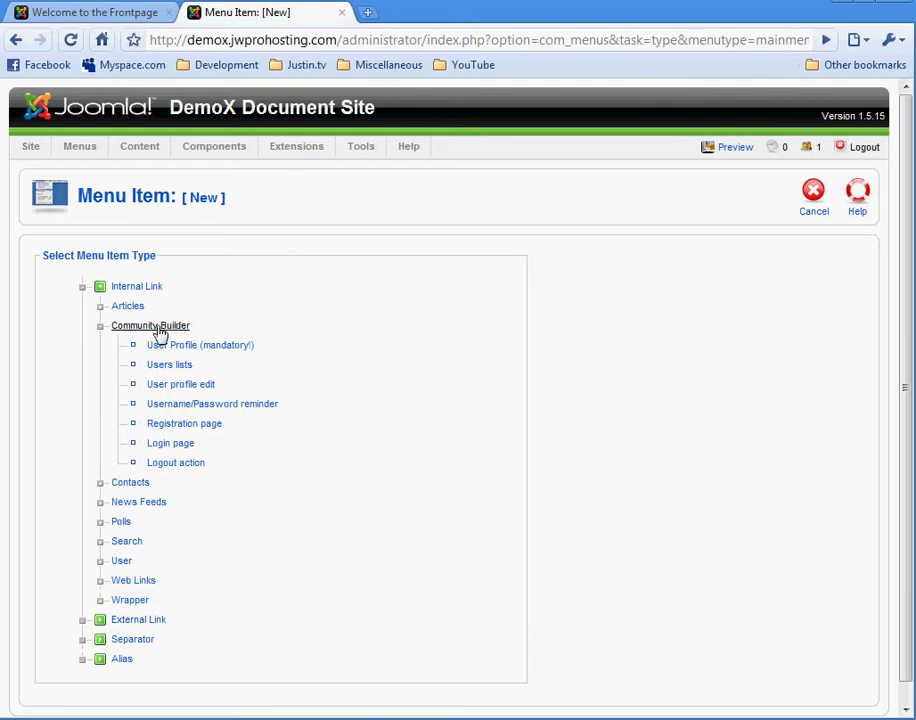
{"action": "left_click", "coordinate": [171, 366]}
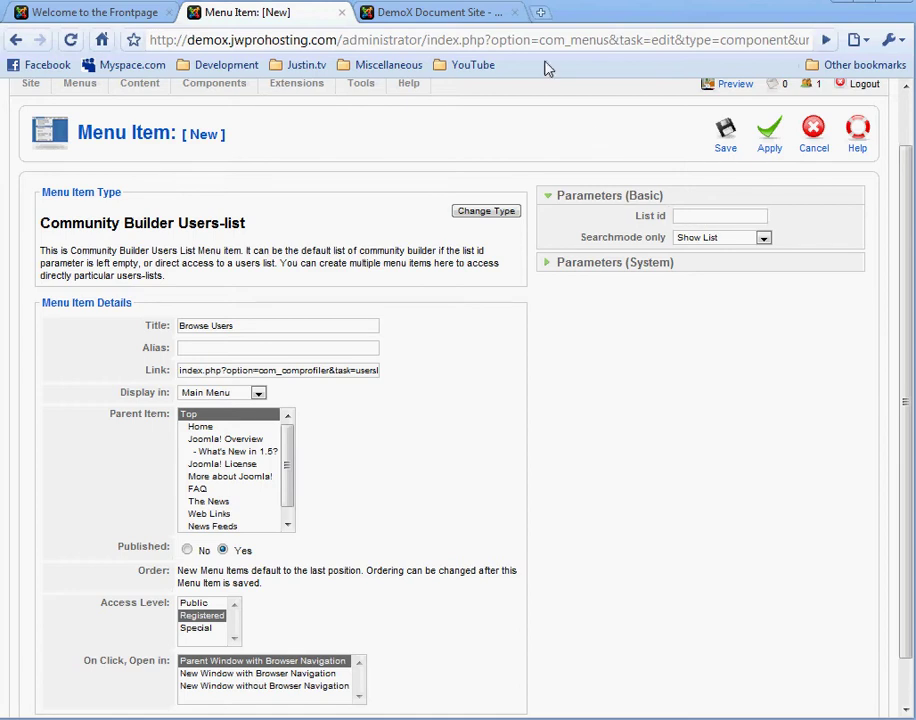
Step: Check the list id in the README notes, then set List id 4 and save the Browse Users item
{"action": "left_click", "coordinate": [504, 20]}
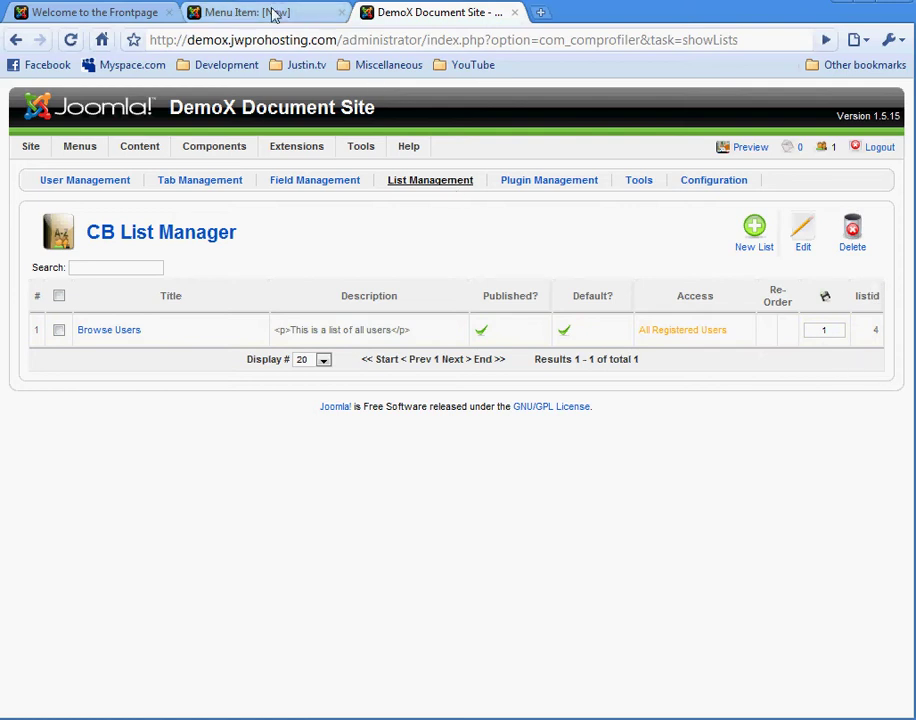
{"action": "left_click", "coordinate": [243, 14]}
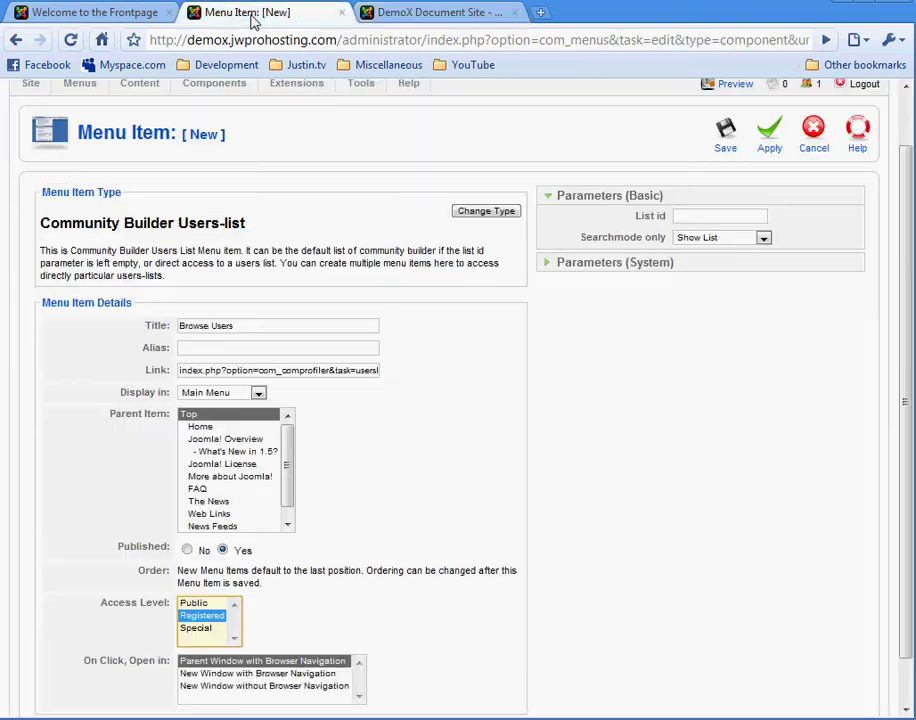
{"action": "left_click", "coordinate": [759, 216]}
{"action": "type", "text": "4"}
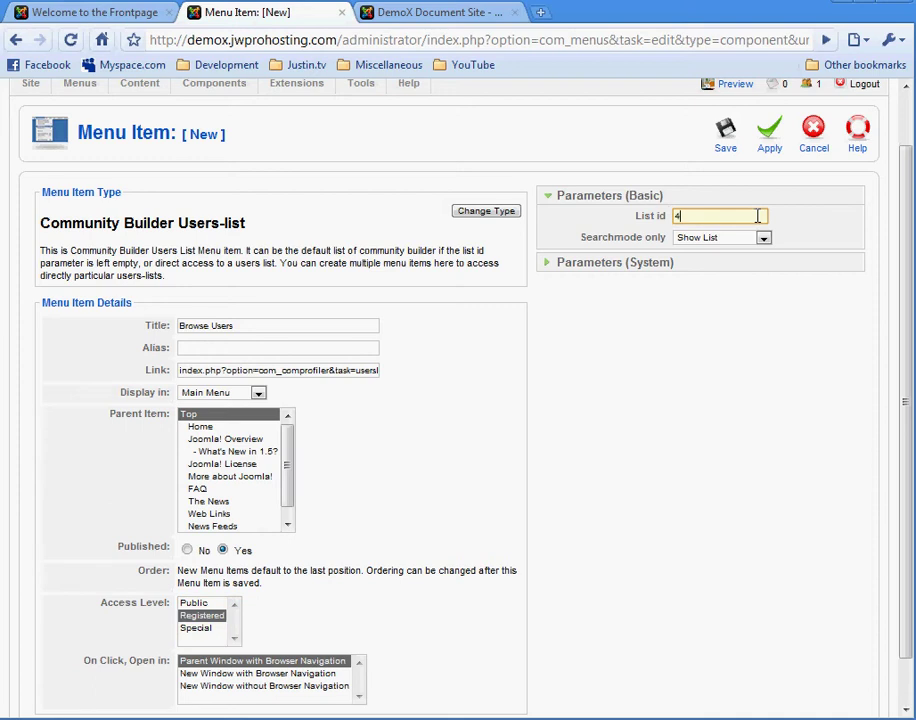
{"action": "left_click", "coordinate": [732, 150]}
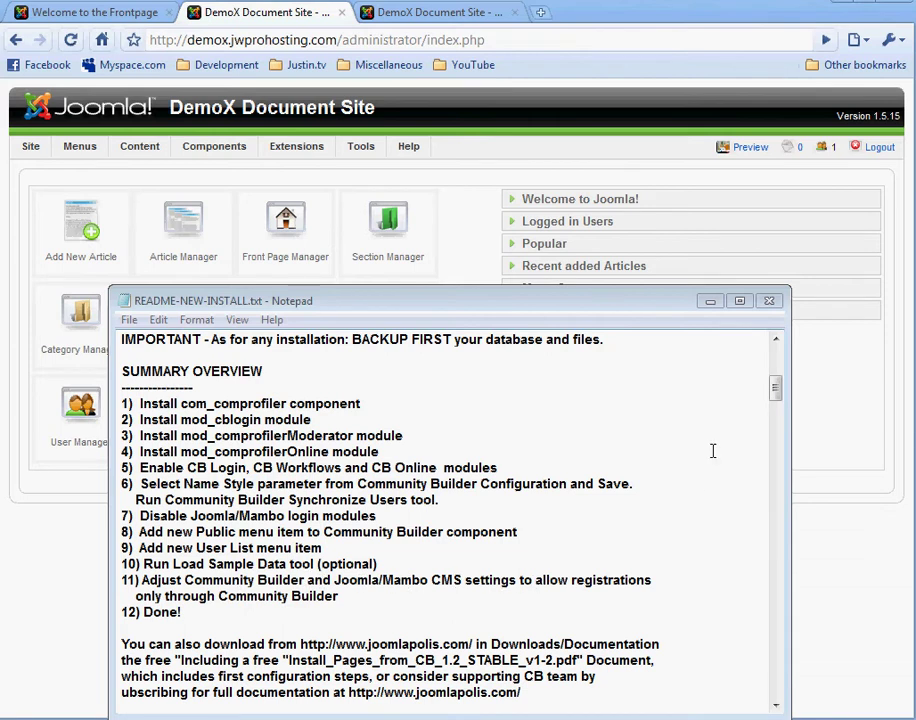
Step: Put away the README and show Community Builder Configuration's Registration settings
{"action": "left_click", "coordinate": [710, 300]}
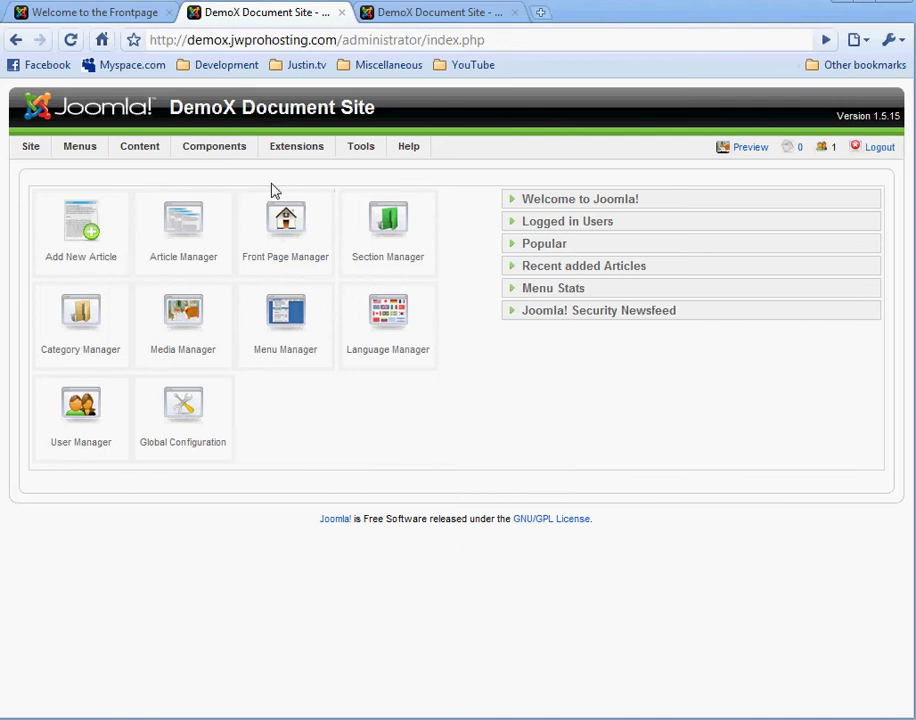
{"action": "mouse_move", "coordinate": [247, 151]}
{"action": "mouse_move", "coordinate": [250, 188]}
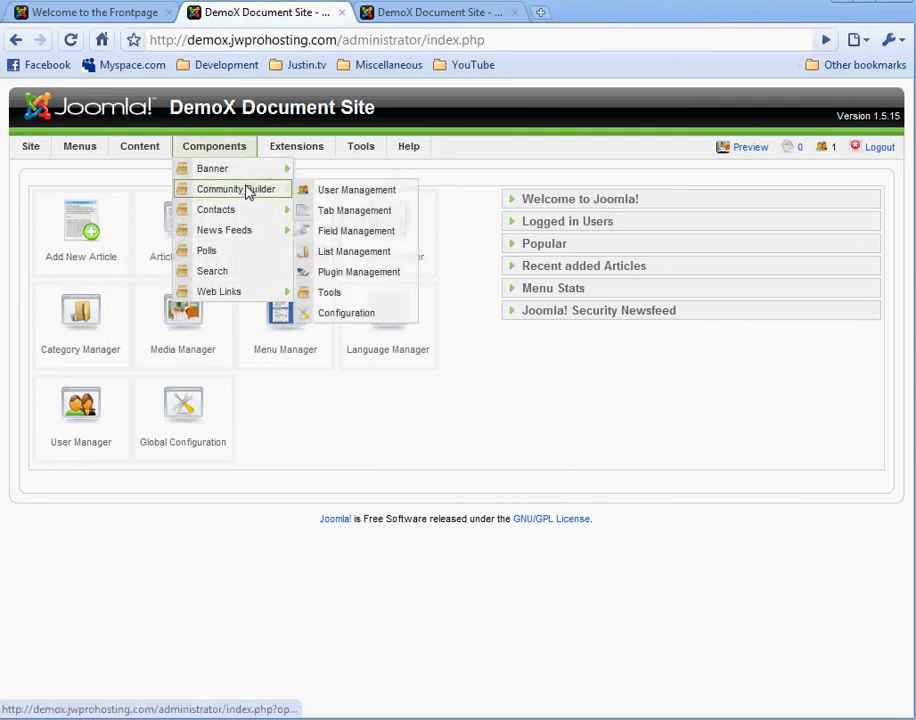
{"action": "left_click", "coordinate": [378, 313]}
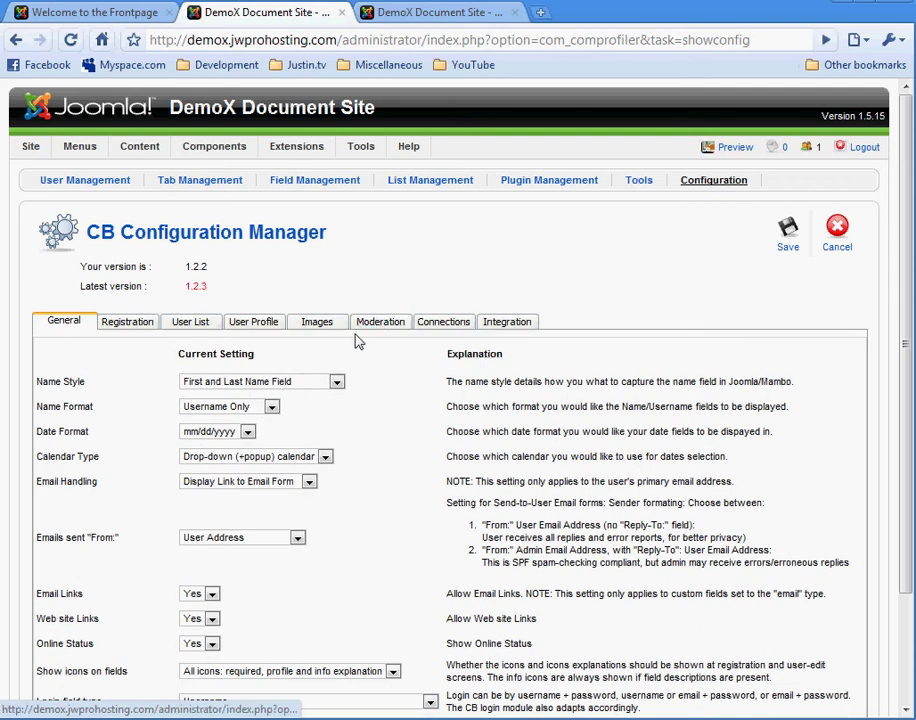
{"action": "left_click", "coordinate": [130, 323]}
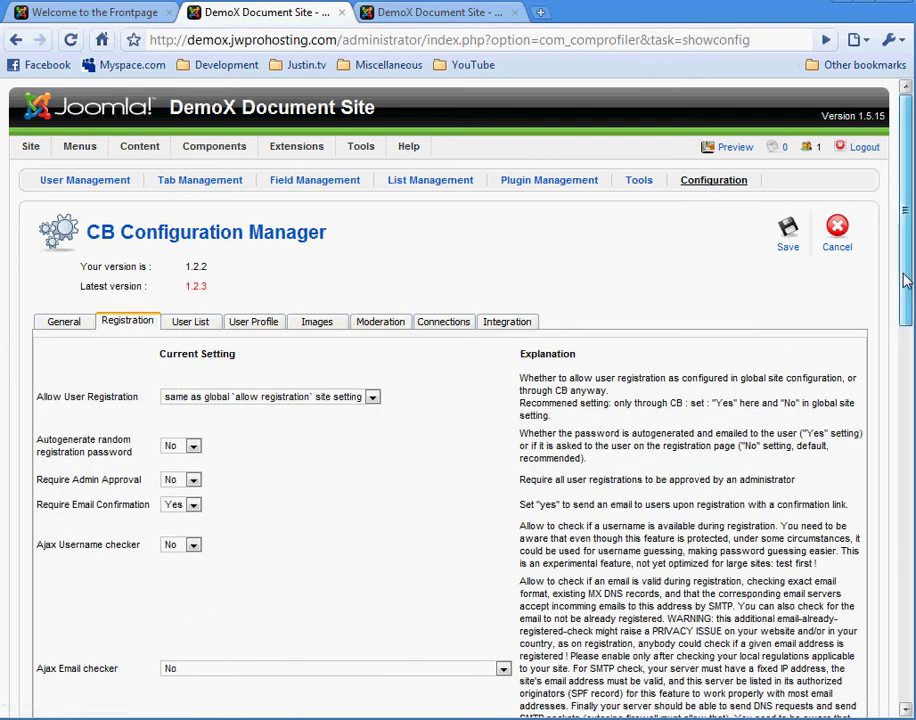
{"action": "left_click_drag", "start_coordinate": [897, 287], "coordinate": [910, 358]}
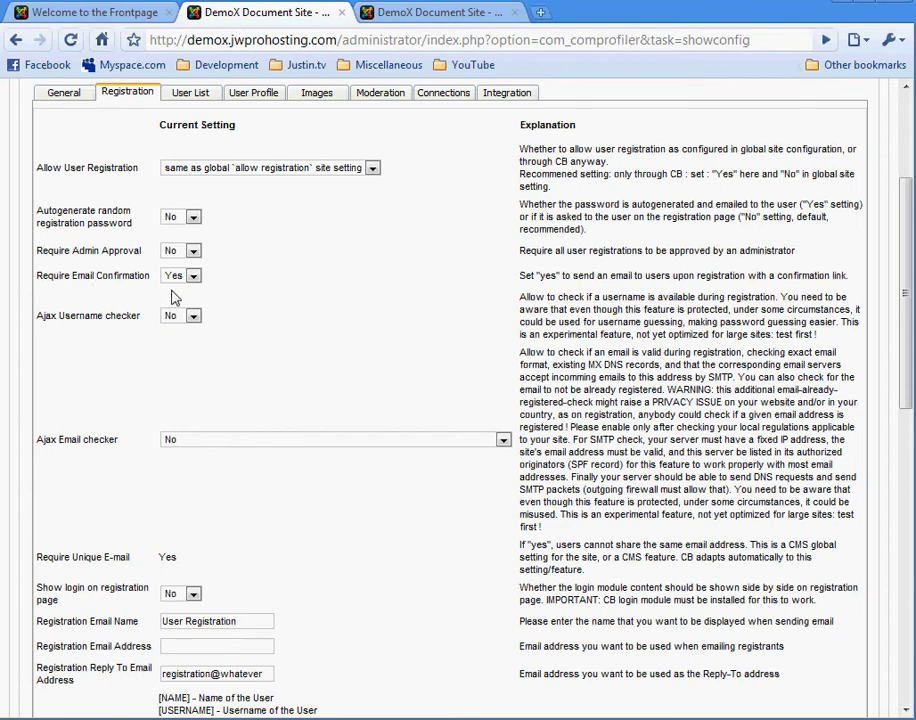
{"action": "scroll", "coordinate": [379, 334], "scroll_direction": "down", "scroll_amount": 2}
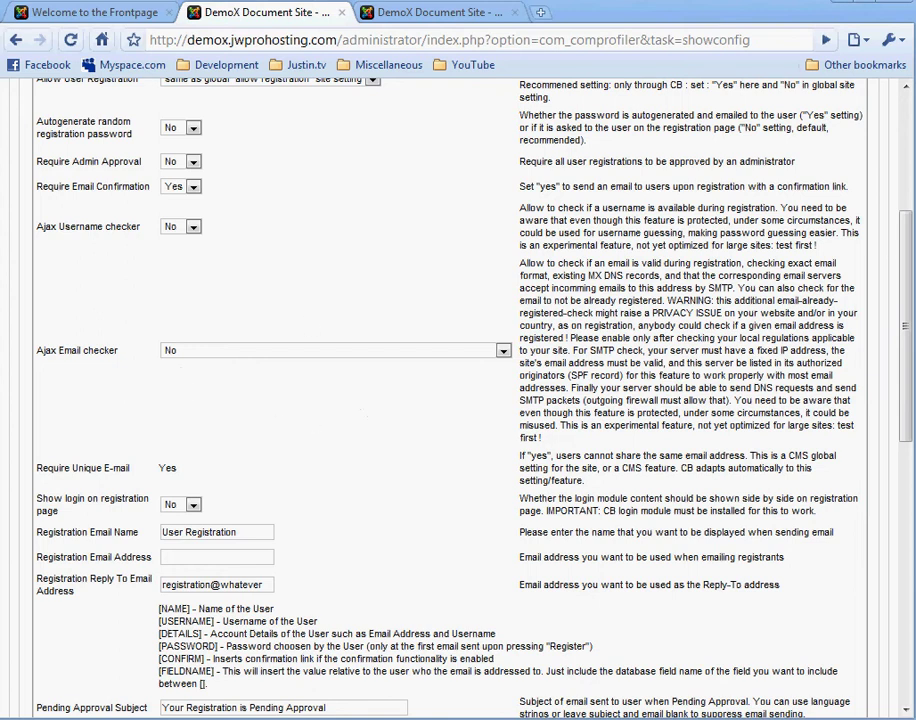
{"action": "scroll", "coordinate": [388, 218], "scroll_direction": "down", "scroll_amount": 3}
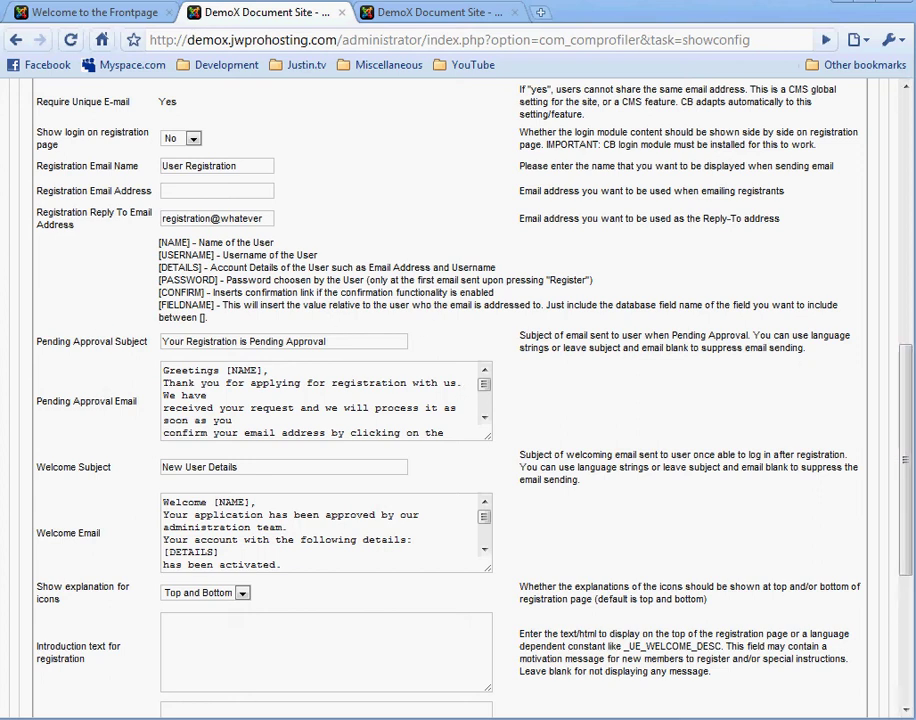
{"action": "scroll", "coordinate": [350, 365], "scroll_direction": "down", "scroll_amount": 3}
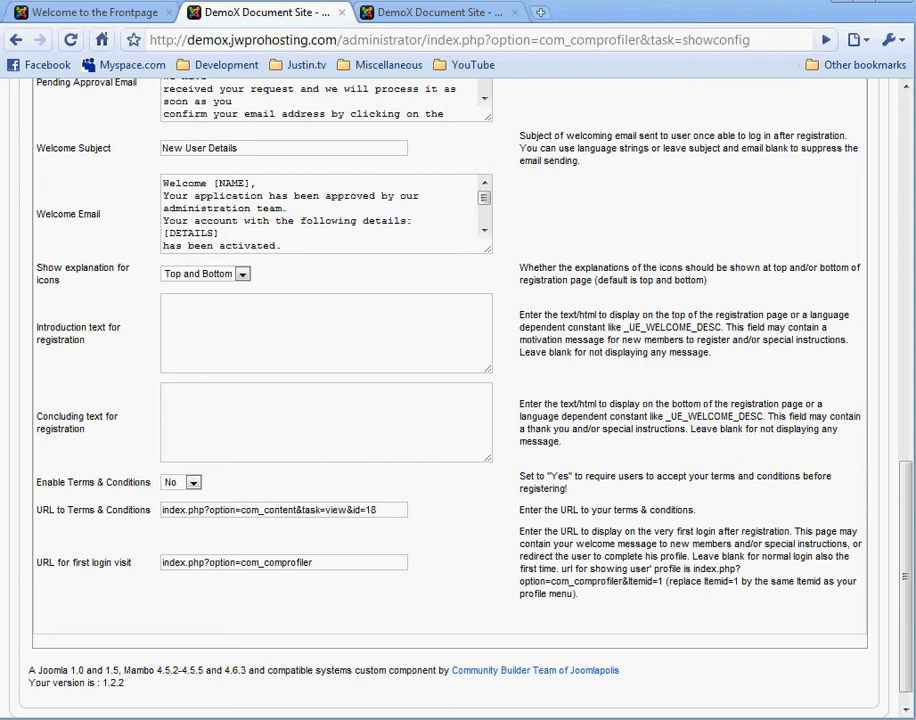
{"action": "key", "text": "Home"}
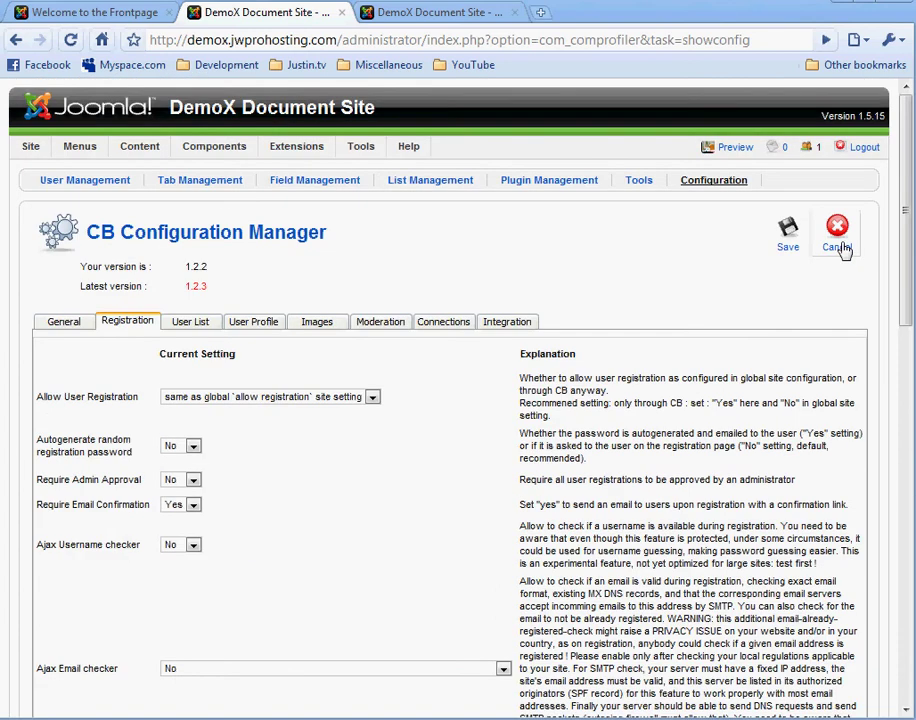
Step: Cancel the configuration changes and view the front page's CB Login module
{"action": "left_click", "coordinate": [838, 240]}
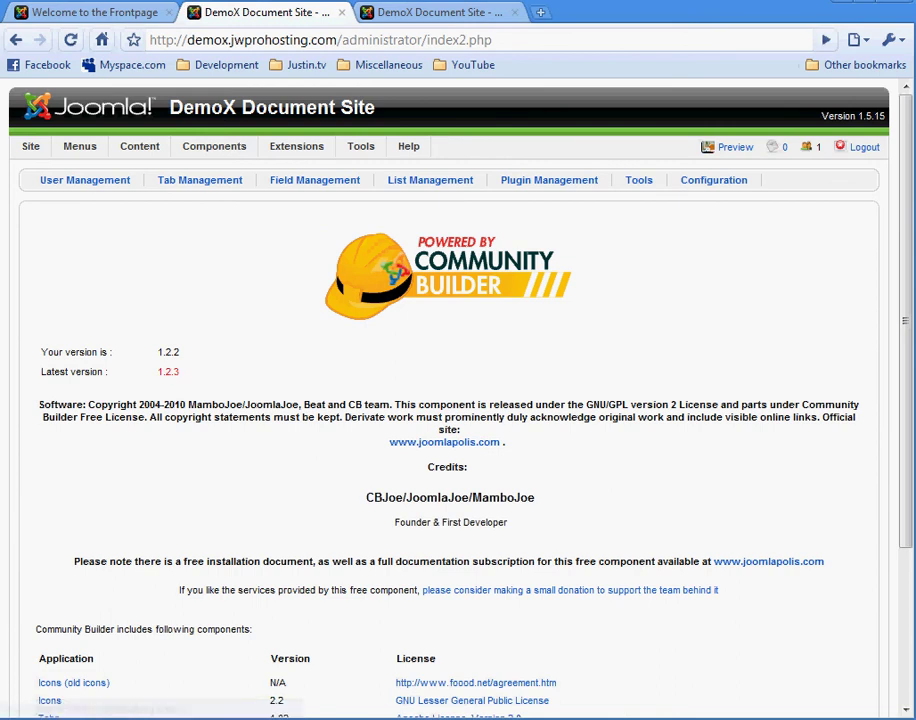
{"action": "key", "text": "ctrl+shift+Tab"}
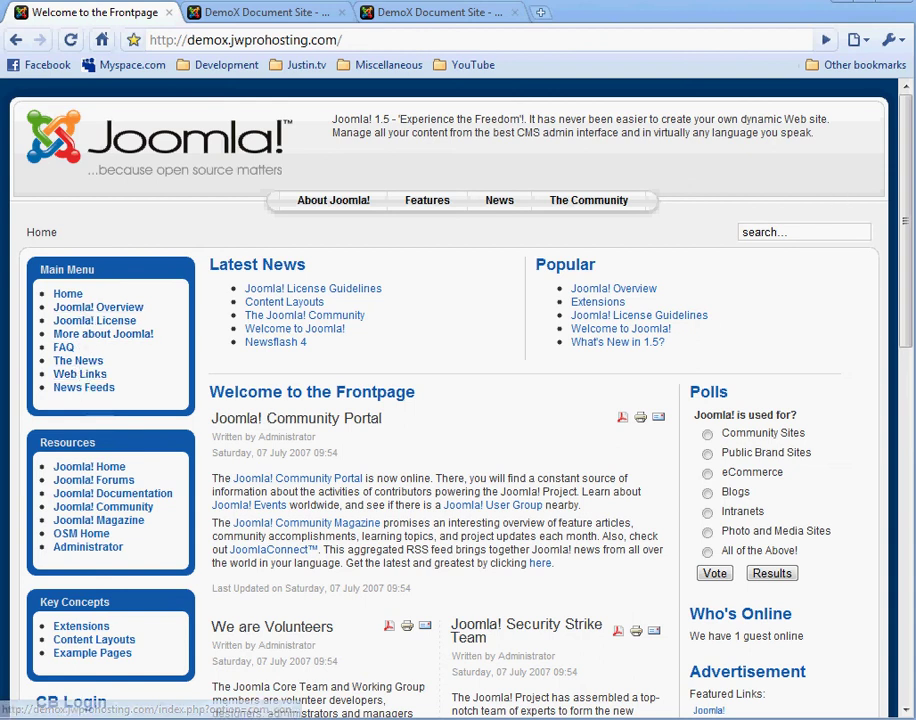
{"action": "scroll", "coordinate": [458, 400], "scroll_direction": "down", "scroll_amount": 3}
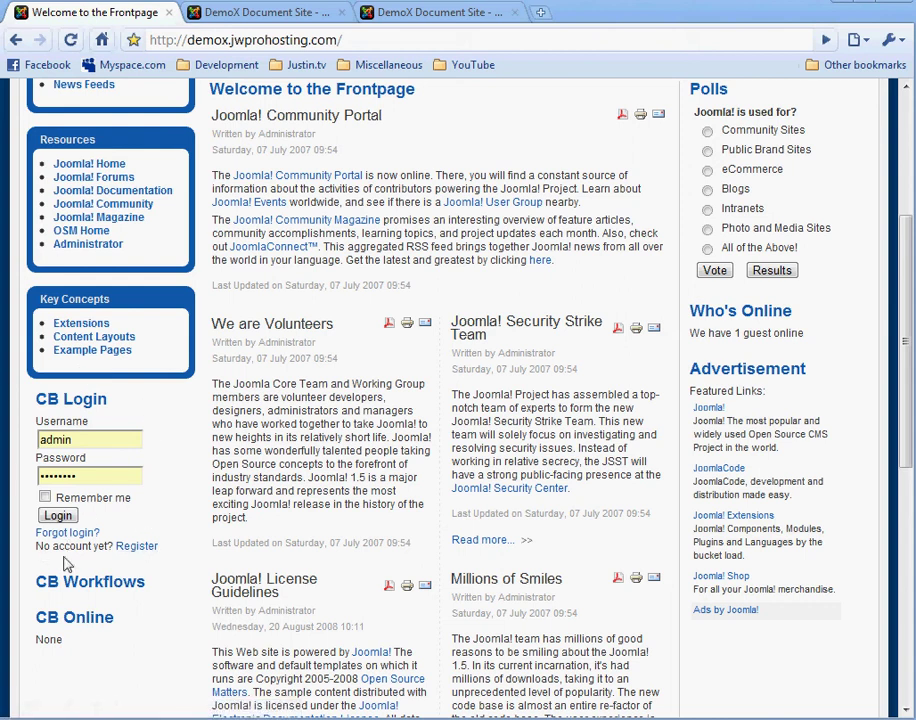
Step: Fill in the Register form with the test user's details and submit it
{"action": "left_click", "coordinate": [130, 546]}
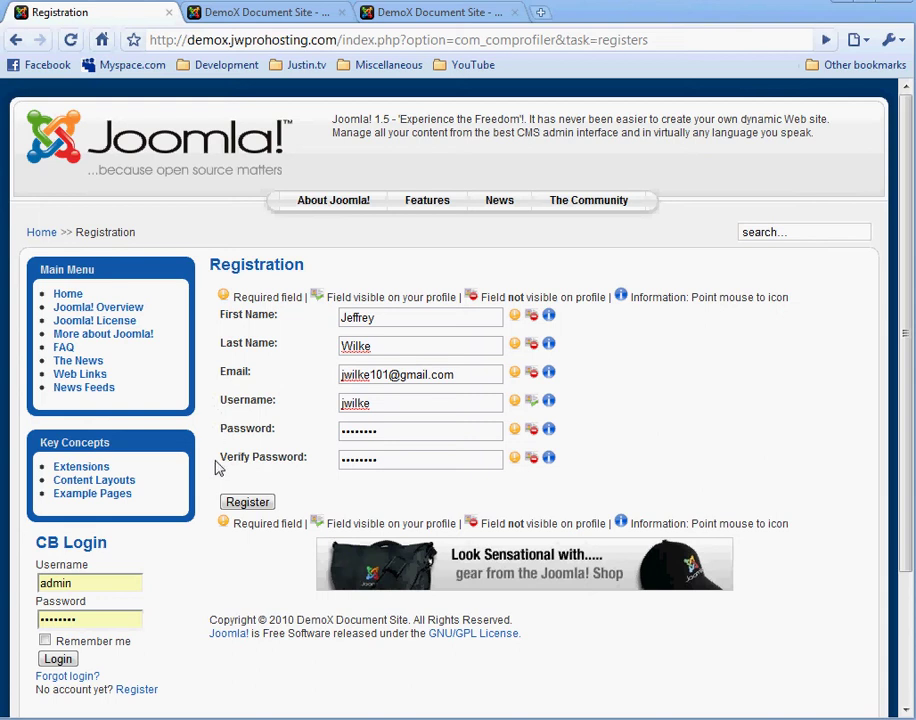
{"action": "left_click", "coordinate": [241, 505]}
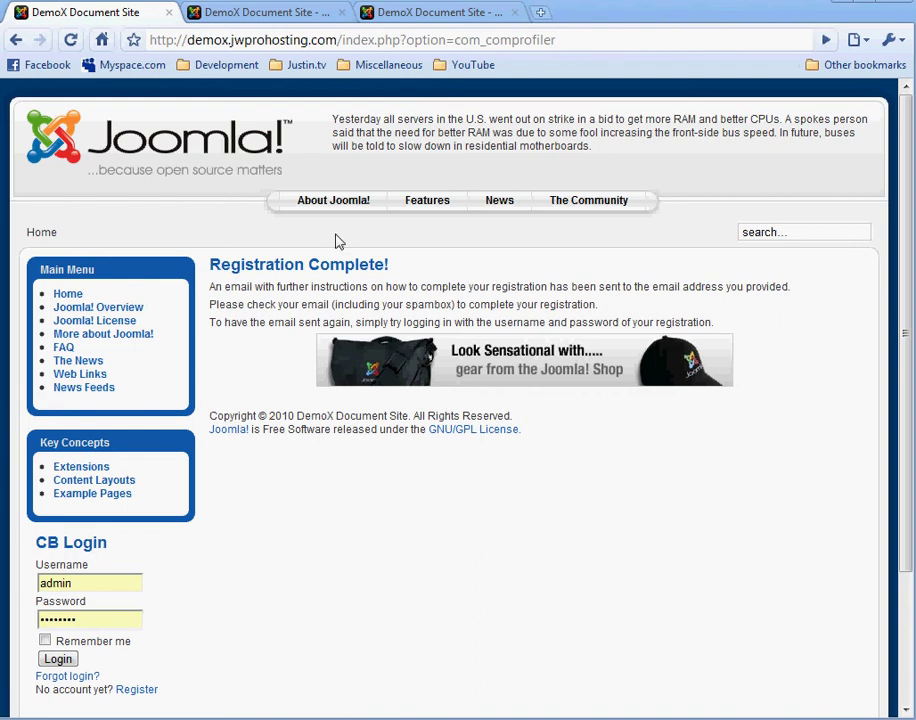
Step: Return to the administrator browser tab after the Registration Complete message
{"action": "left_click", "coordinate": [284, 14]}
Step: Open Community Builder User Management to find the unconfirmed test user
{"action": "mouse_move", "coordinate": [229, 148]}
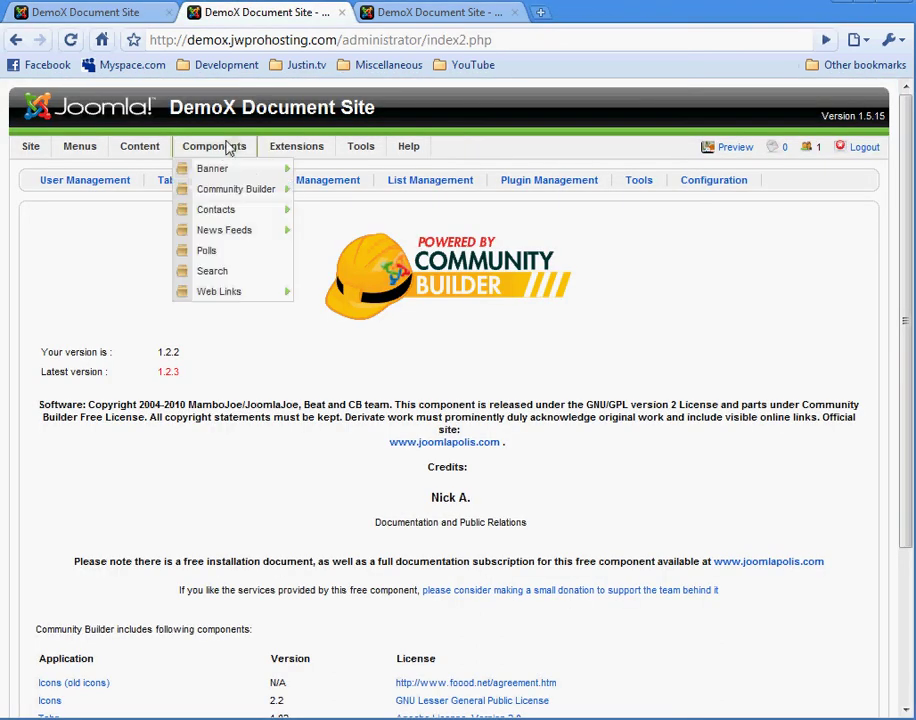
{"action": "mouse_move", "coordinate": [227, 190]}
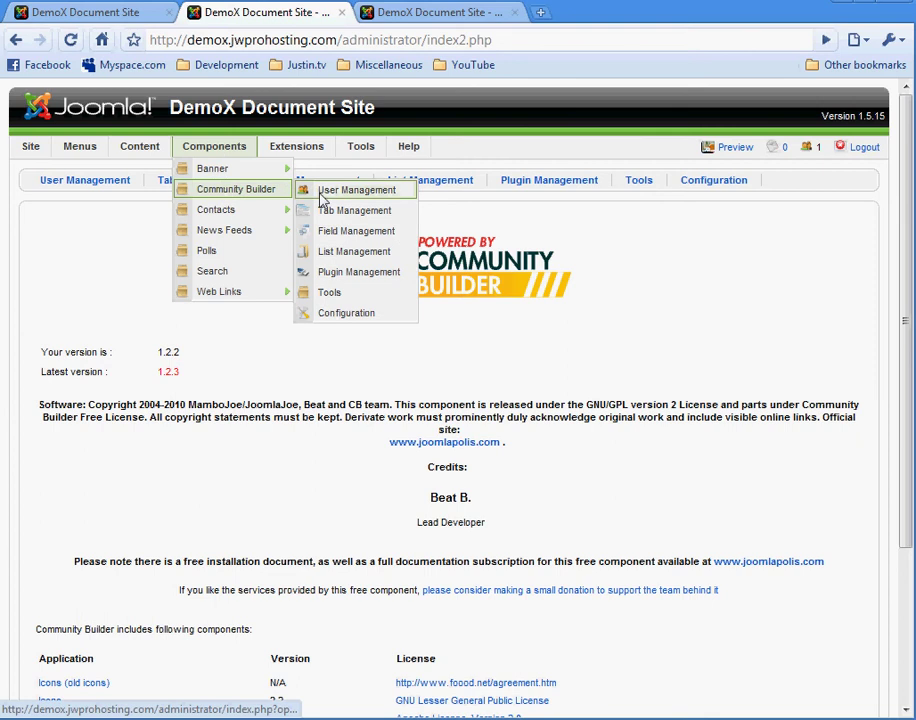
{"action": "left_click", "coordinate": [322, 199]}
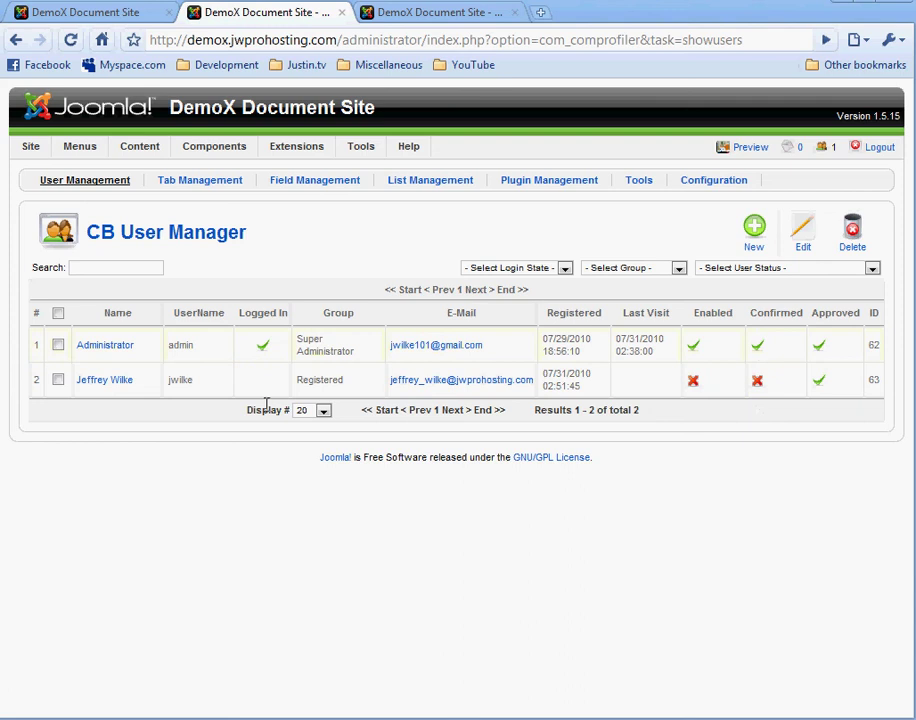
Step: Set the test user's Confirm User option to Yes on Contact Info and save
{"action": "left_click", "coordinate": [86, 383]}
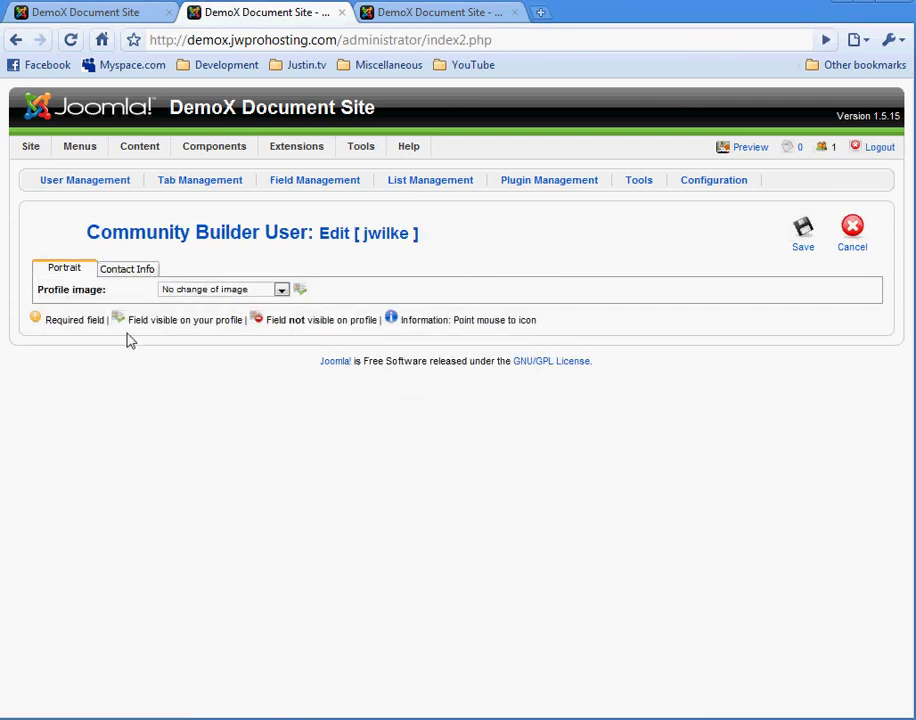
{"action": "left_click", "coordinate": [135, 274]}
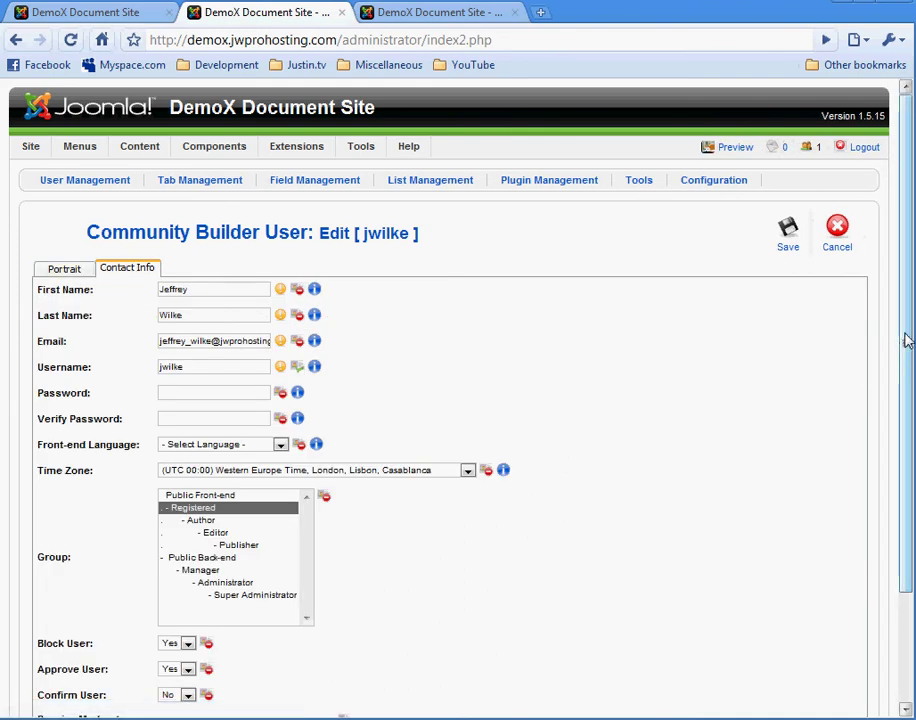
{"action": "left_click_drag", "start_coordinate": [906, 342], "coordinate": [905, 465]}
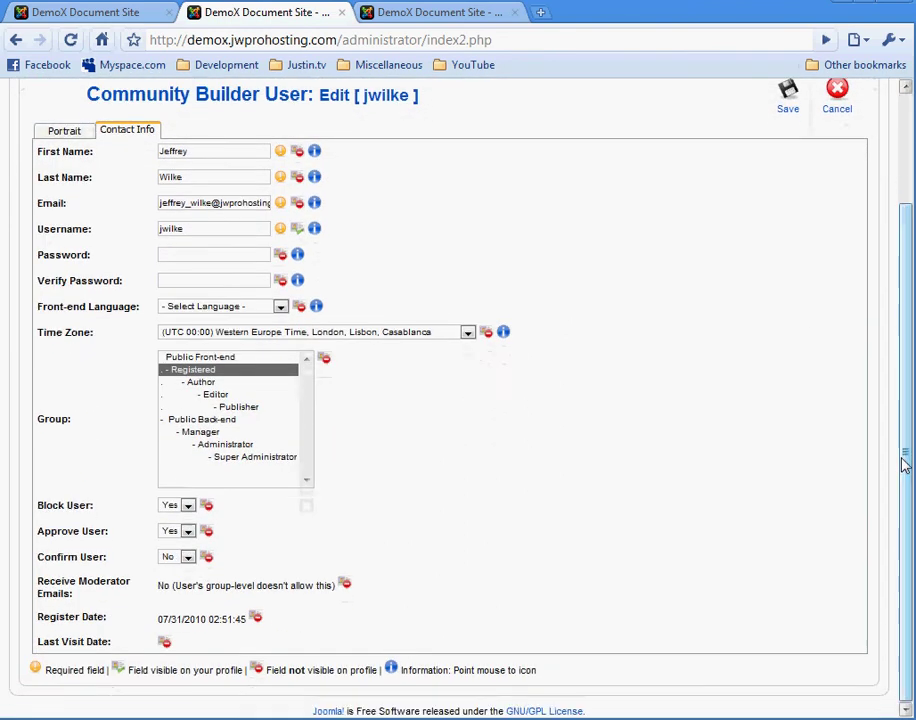
{"action": "left_click", "coordinate": [185, 558]}
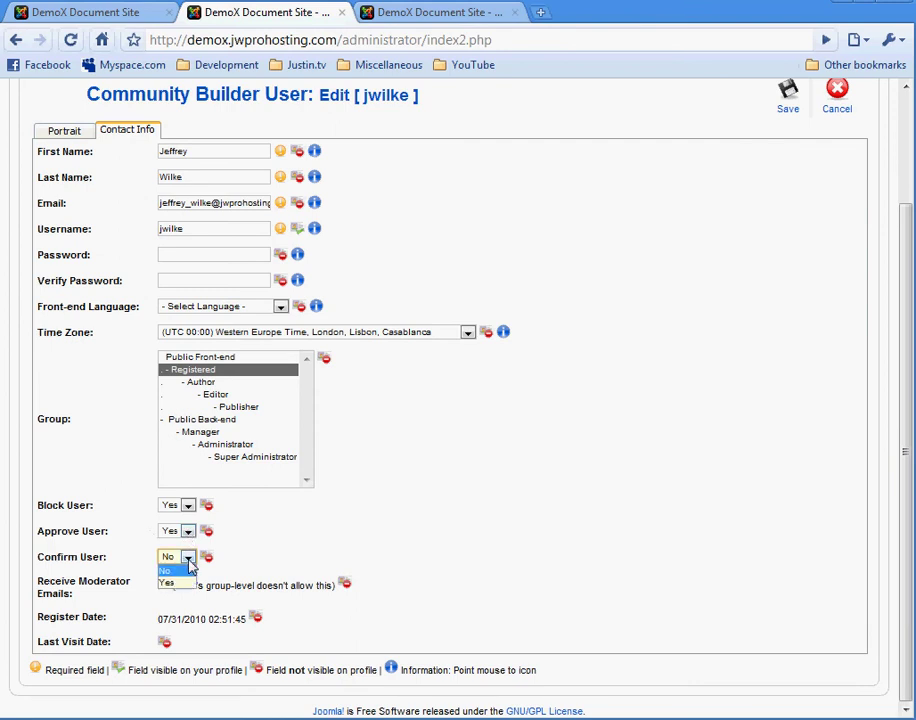
{"action": "left_click", "coordinate": [175, 584]}
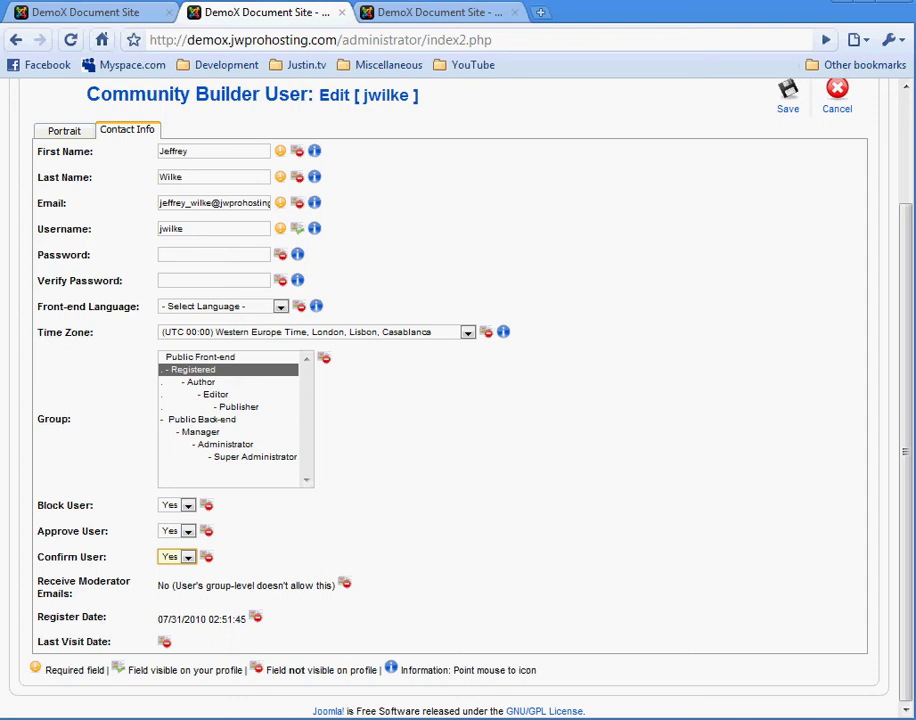
{"action": "left_click", "coordinate": [799, 106]}
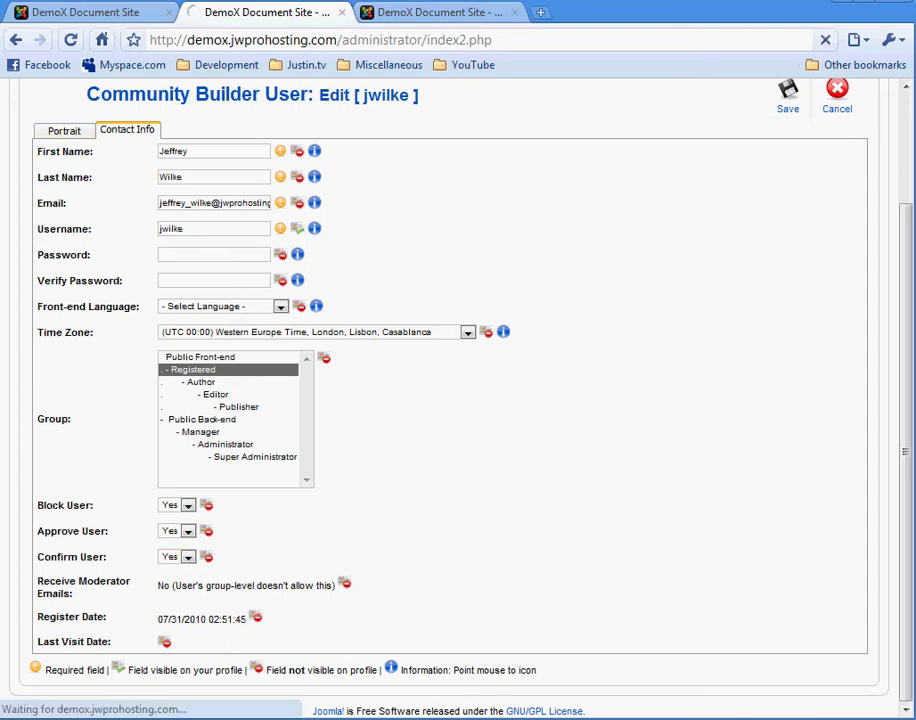
Step: Log in through CB Login on the front-end home page with the test user's username and password
{"action": "key", "text": "ctrl+shift+Tab"}
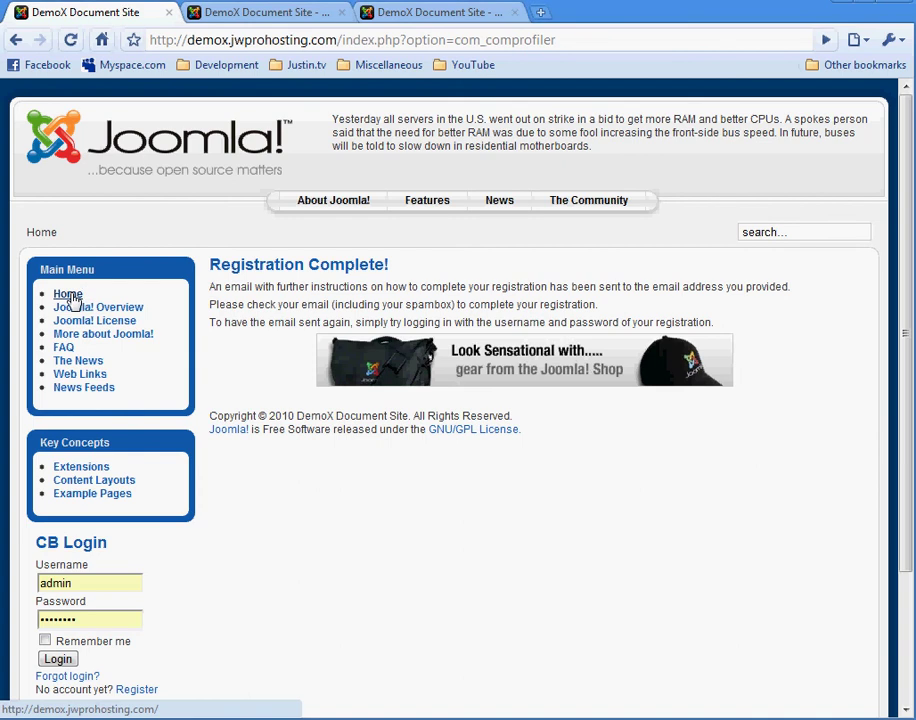
{"action": "left_click", "coordinate": [70, 296]}
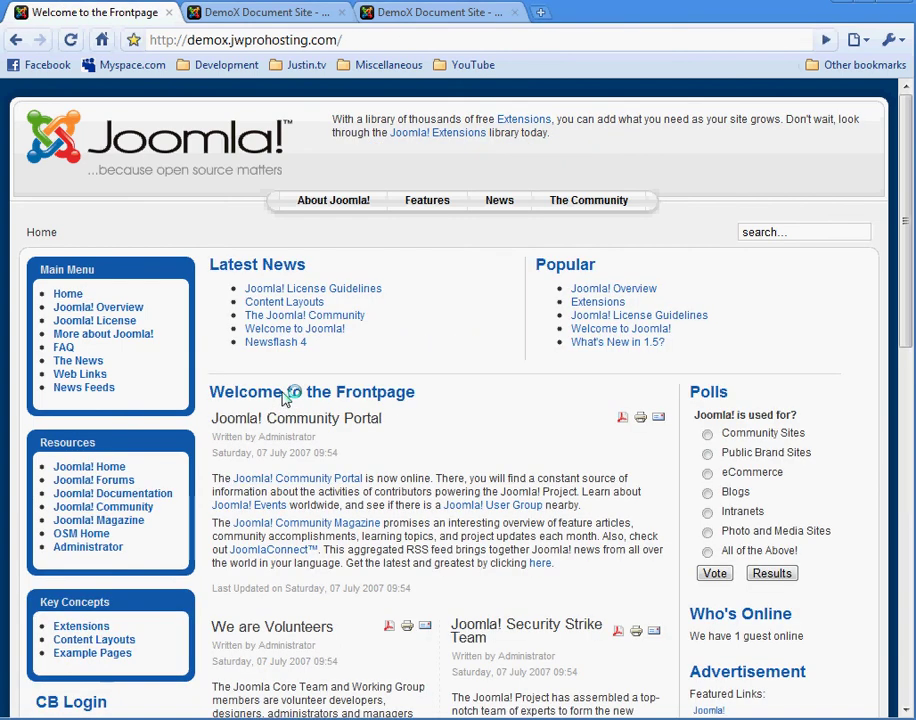
{"action": "scroll", "coordinate": [288, 465], "scroll_direction": "down", "scroll_amount": 5}
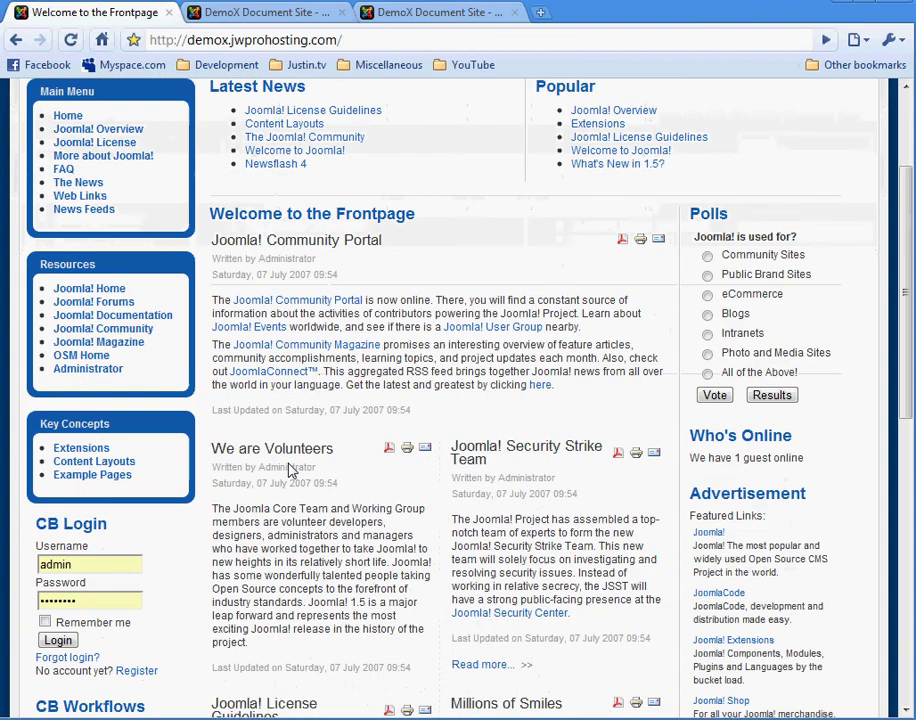
{"action": "left_click", "coordinate": [128, 476]}
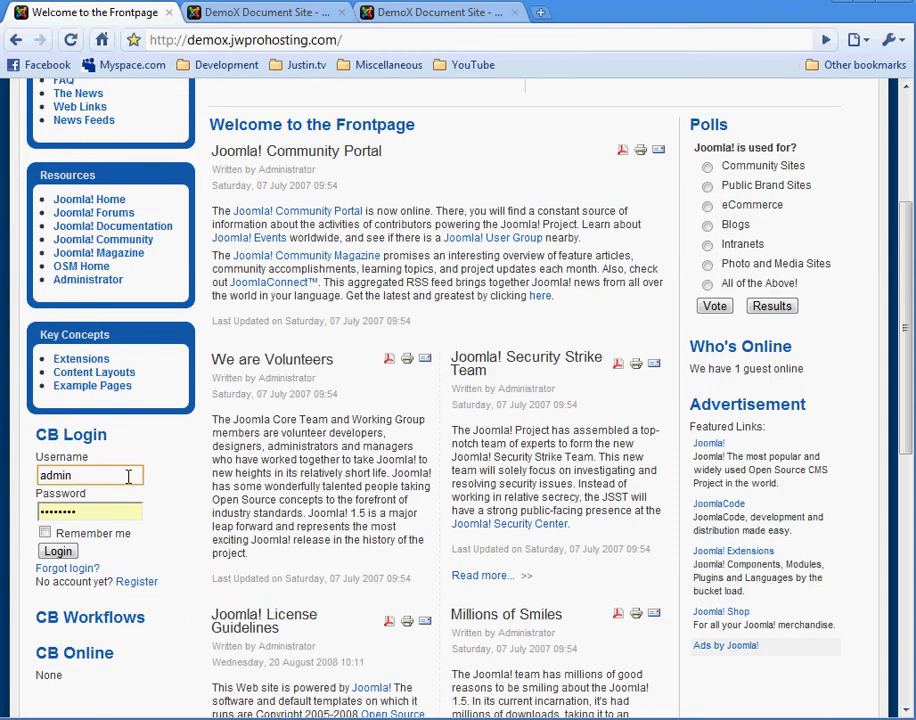
{"action": "double_click", "coordinate": [128, 476]}
{"action": "key", "text": "Tab"}
{"action": "type", "text": "d"}
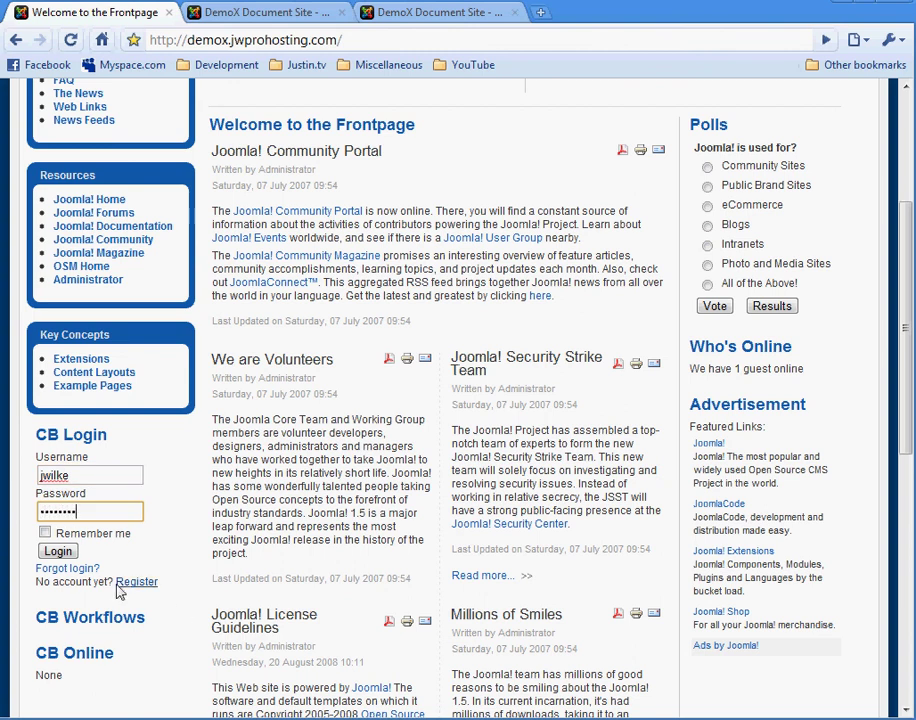
{"action": "left_click", "coordinate": [57, 551]}
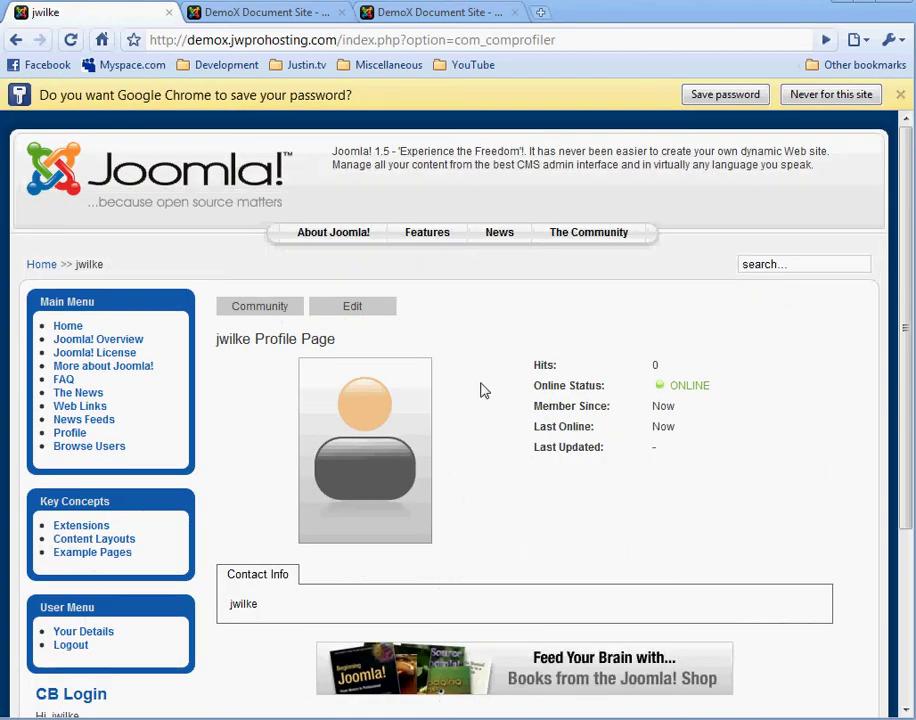
Step: Check the profile's Edit options, then reopen the test user's profile through the Profile menu item
{"action": "left_click", "coordinate": [335, 309]}
{"action": "left_click", "coordinate": [62, 435]}
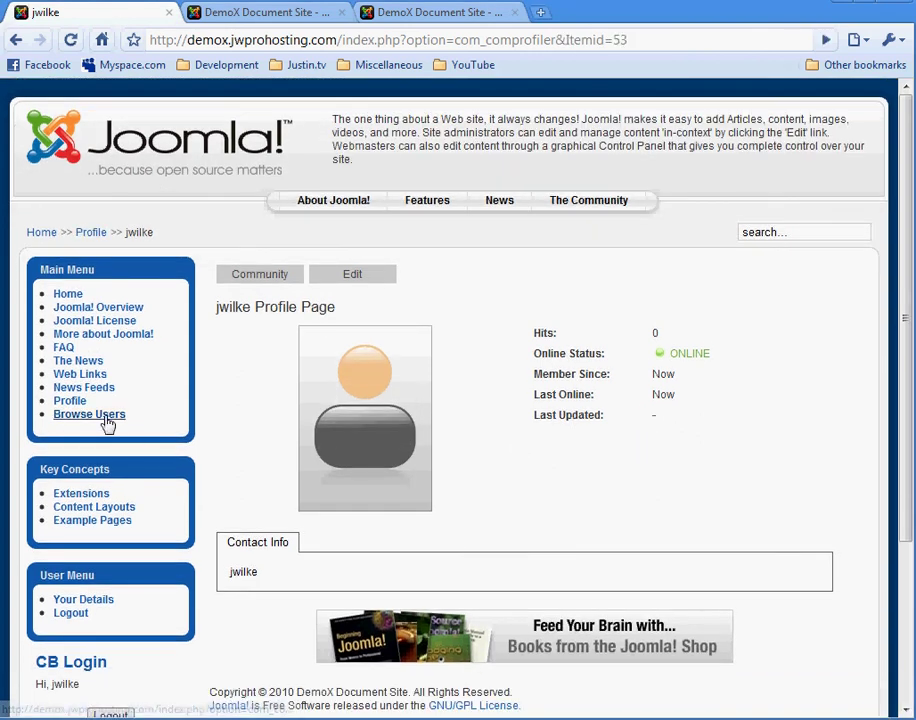
Step: In Browse Users, search by the test user's username to find the single online user
{"action": "left_click", "coordinate": [108, 418]}
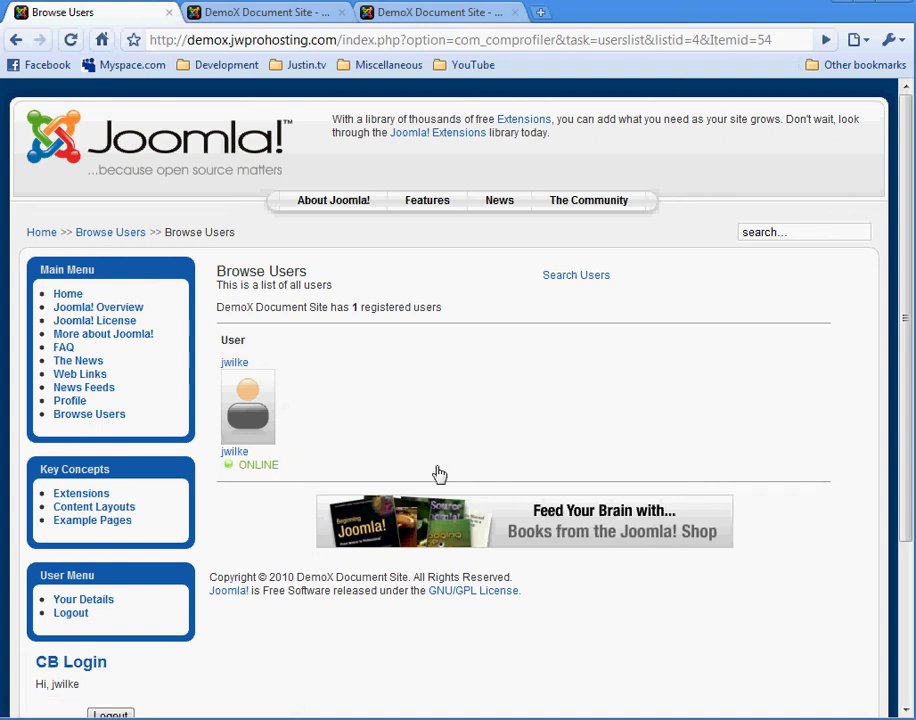
{"action": "left_click", "coordinate": [556, 278]}
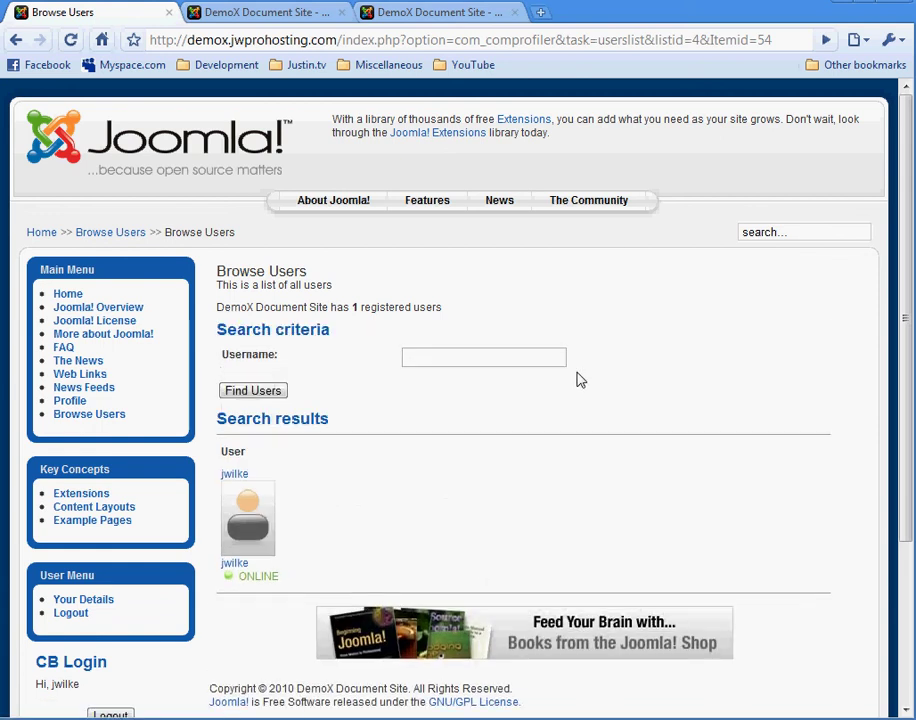
{"action": "left_click", "coordinate": [542, 359]}
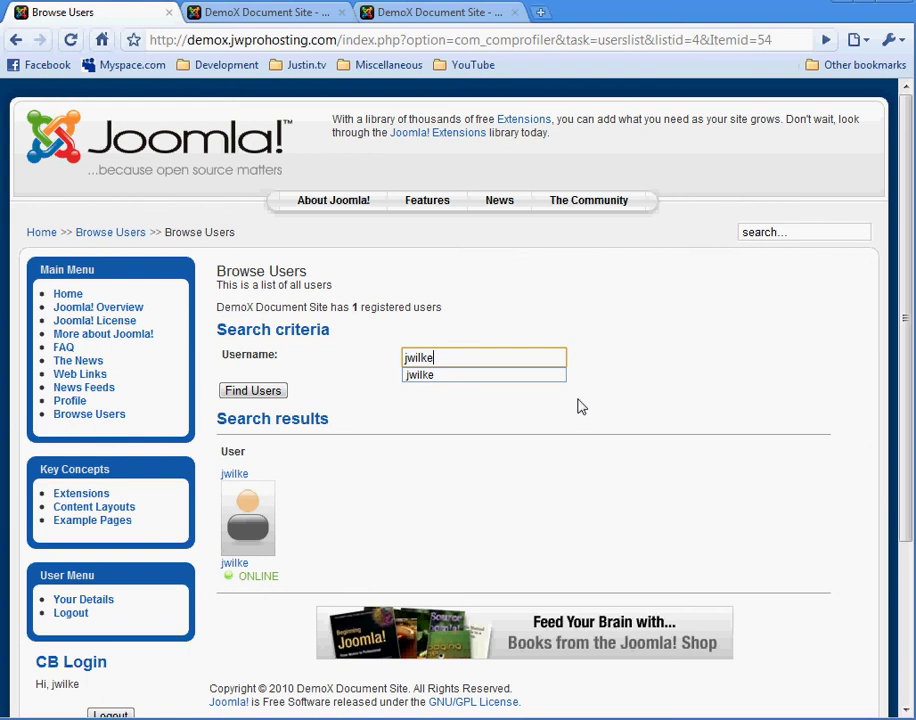
{"action": "left_click", "coordinate": [411, 356]}
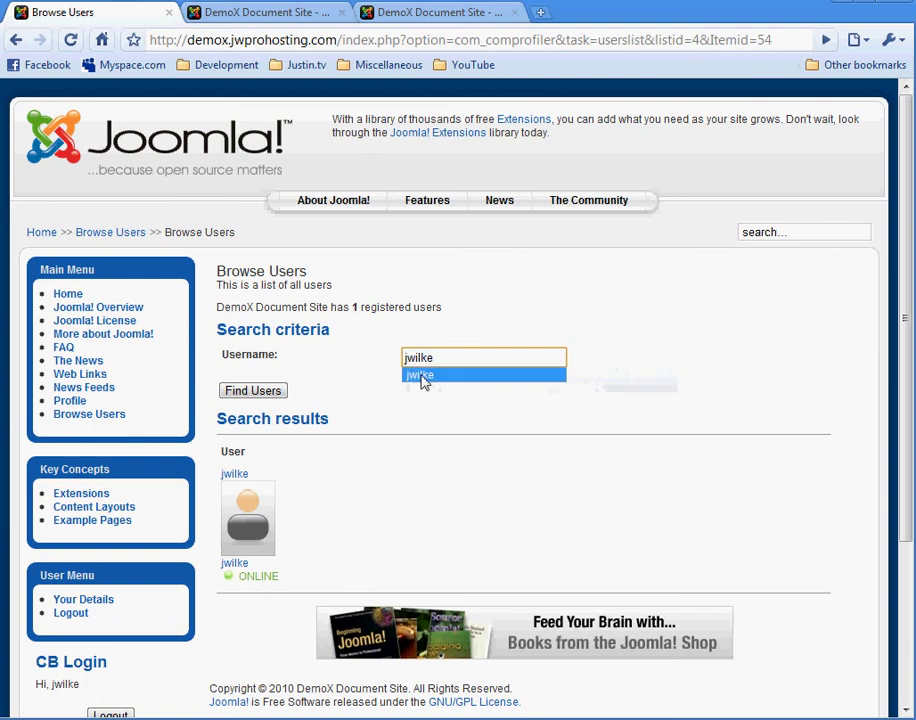
{"action": "left_click", "coordinate": [423, 377]}
{"action": "left_click", "coordinate": [244, 393]}
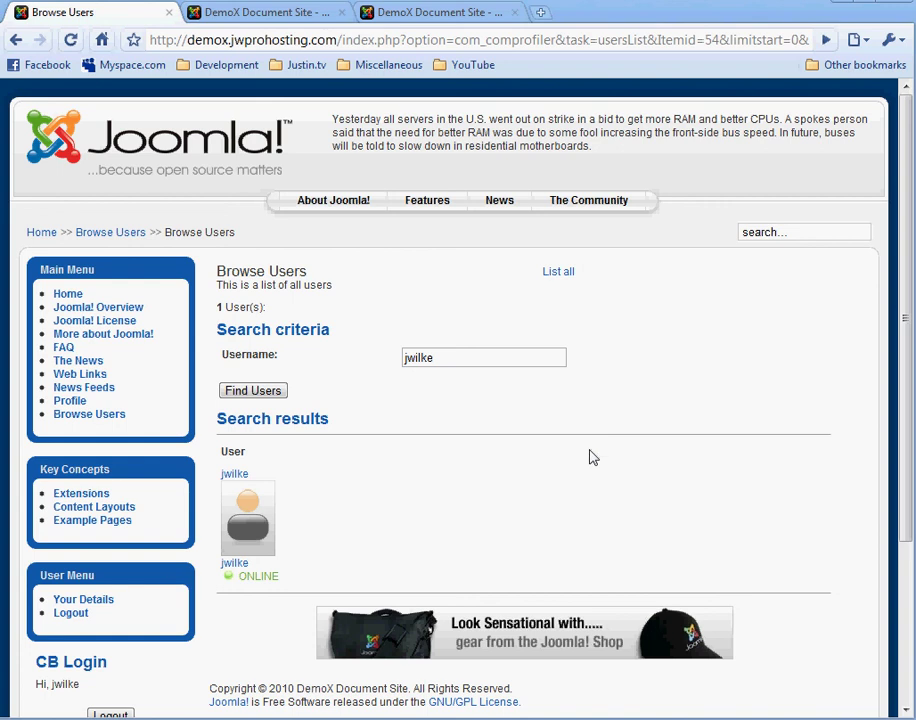
Step: Minimize the Part 2 title page and return to the administrator's Community Builder user list
{"action": "key", "text": "alt+Tab"}
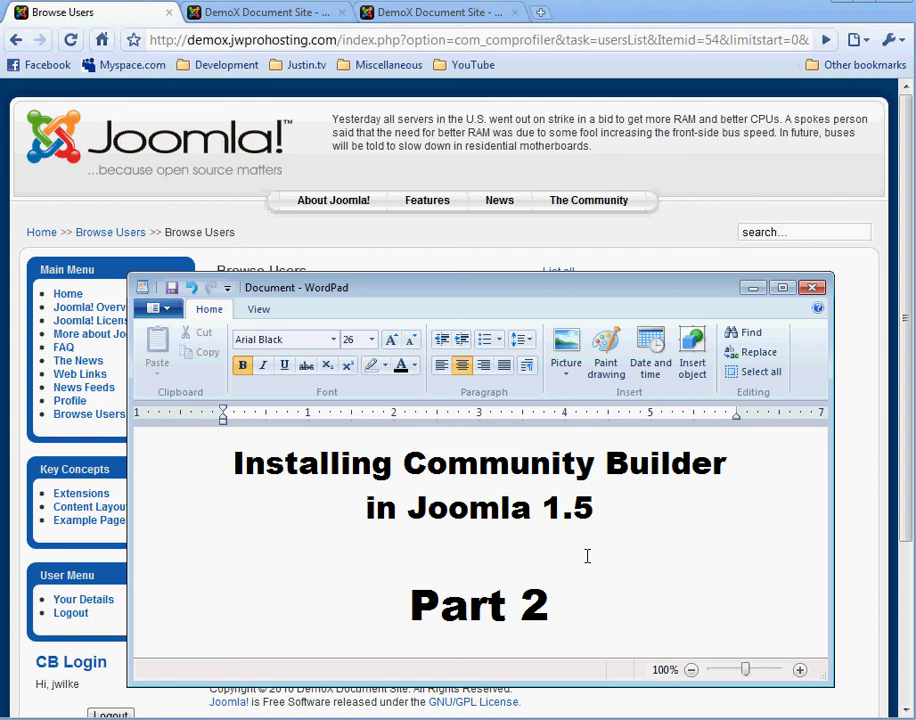
{"action": "left_click", "coordinate": [760, 295]}
{"action": "left_click", "coordinate": [232, 18]}
{"action": "mouse_move", "coordinate": [268, 172]}
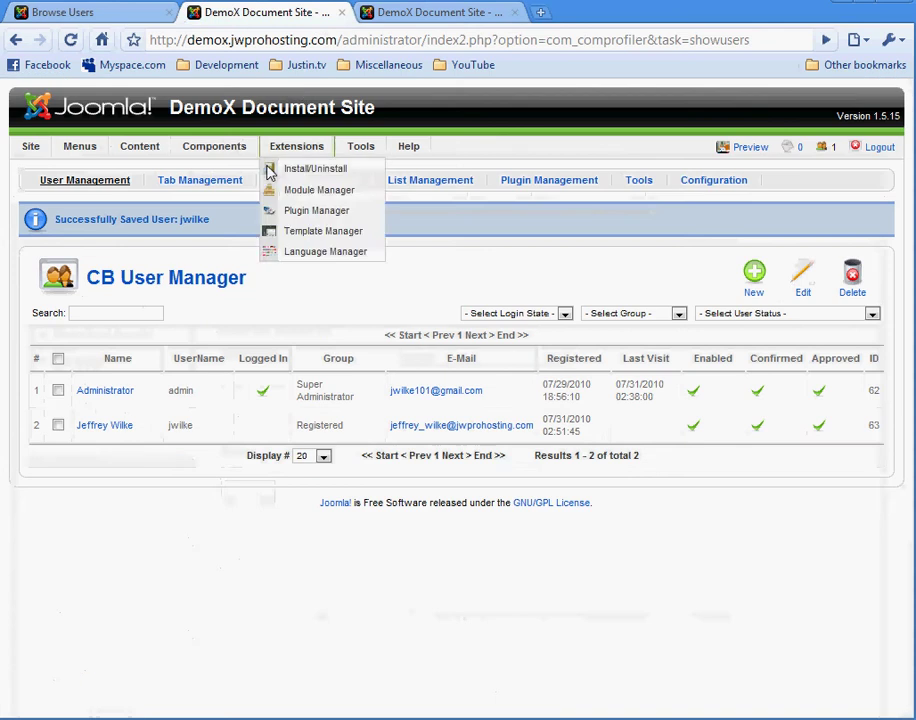
{"action": "mouse_move", "coordinate": [221, 155]}
{"action": "mouse_move", "coordinate": [227, 190]}
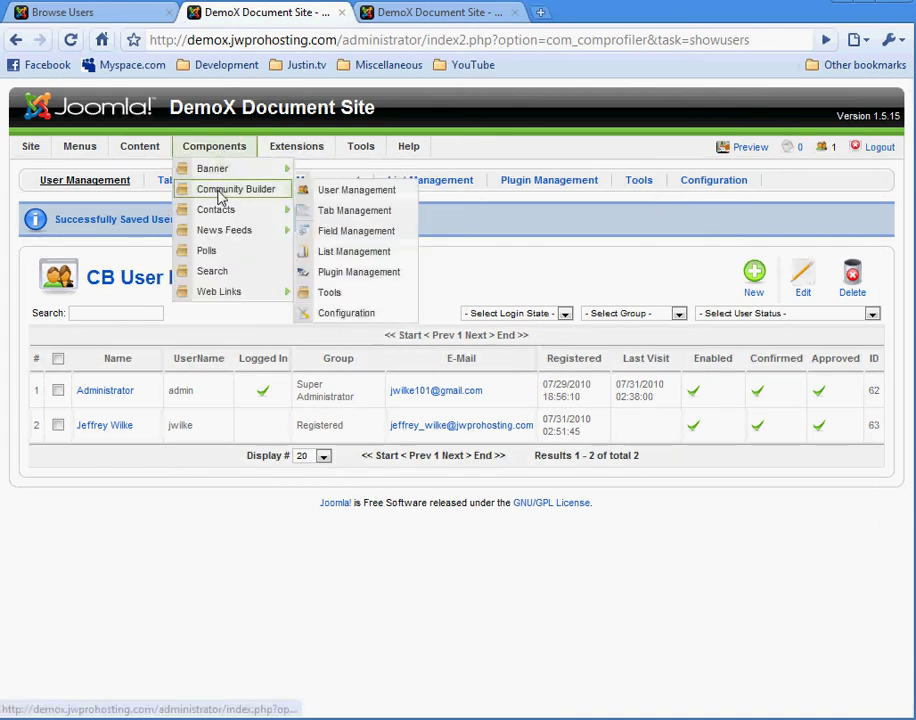
Step: Look through the Community Builder Field Management list, then go back to the Browse Users results
{"action": "left_click", "coordinate": [352, 231]}
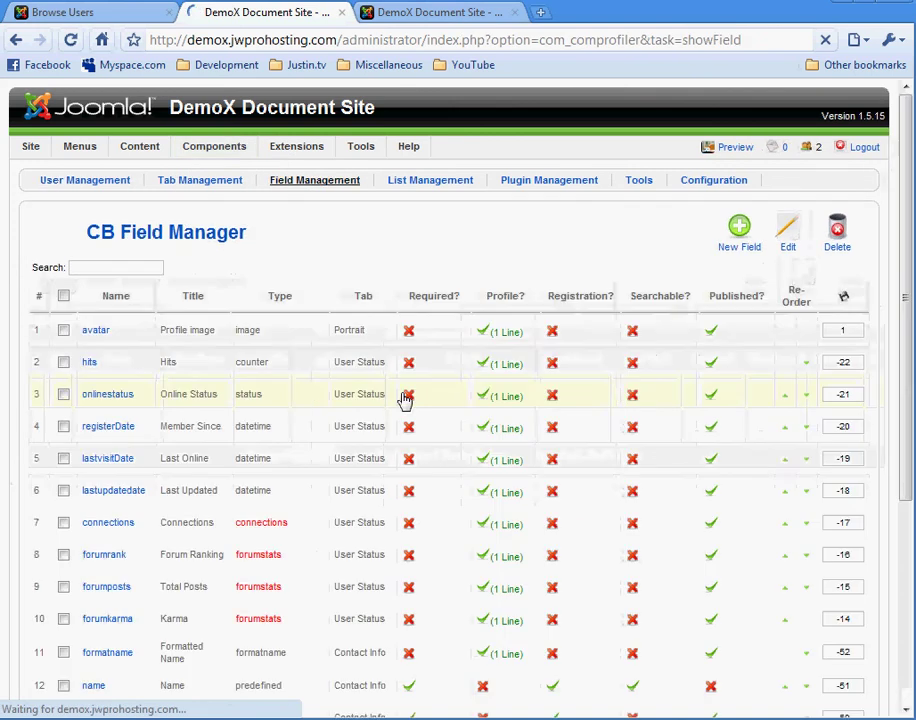
{"action": "scroll", "coordinate": [475, 403], "scroll_direction": "down", "scroll_amount": 3}
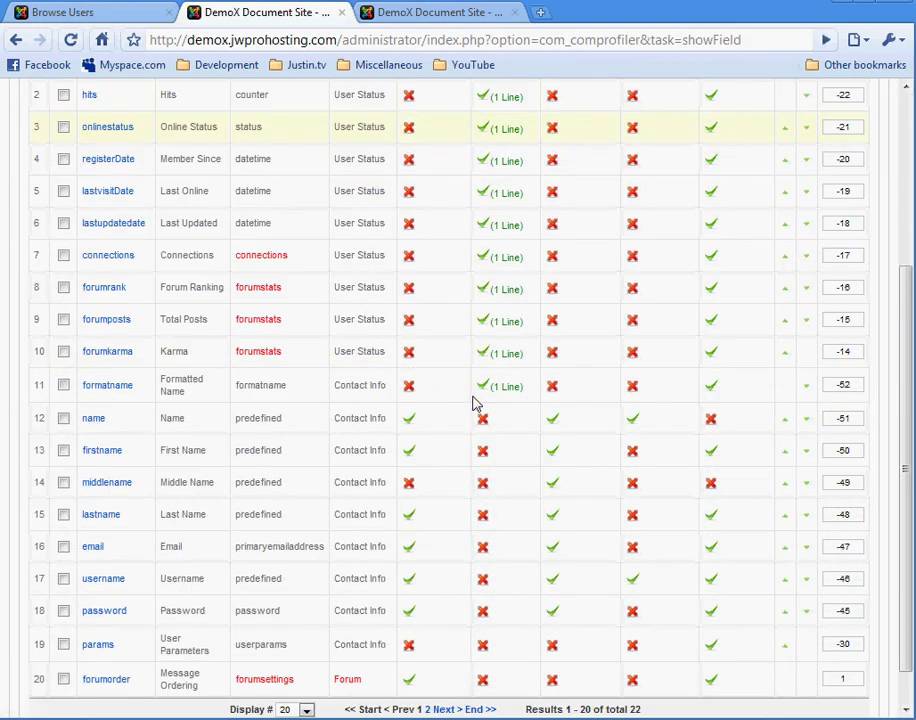
{"action": "scroll", "coordinate": [475, 403], "scroll_direction": "up", "scroll_amount": 3}
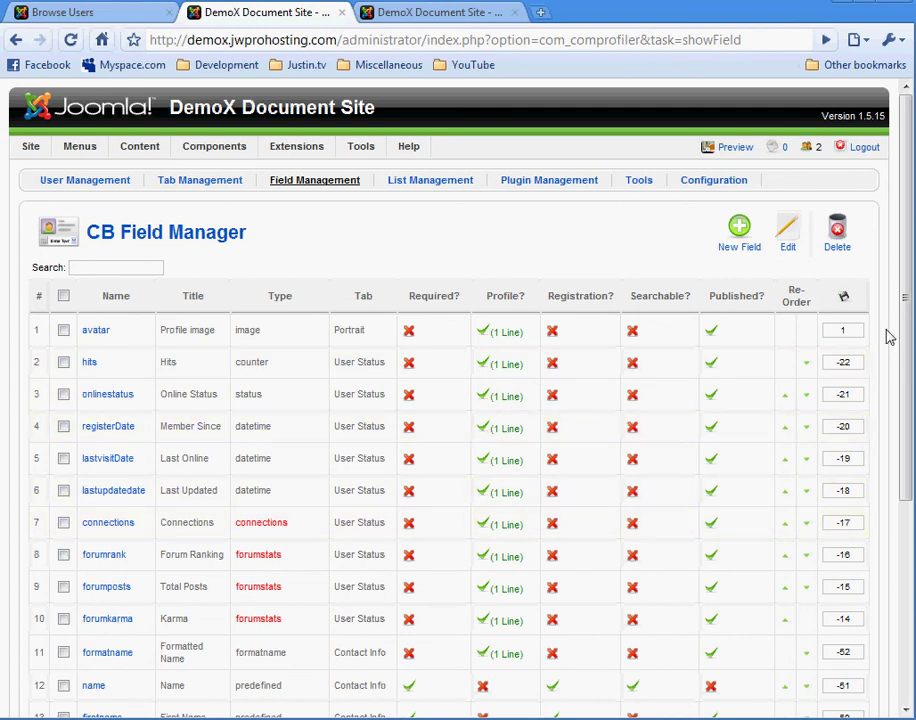
{"action": "mouse_move", "coordinate": [905, 305]}
{"action": "left_mouse_down"}
{"action": "mouse_move", "coordinate": [906, 415]}
{"action": "mouse_move", "coordinate": [906, 305]}
{"action": "left_mouse_up"}
{"action": "left_click", "coordinate": [120, 18]}
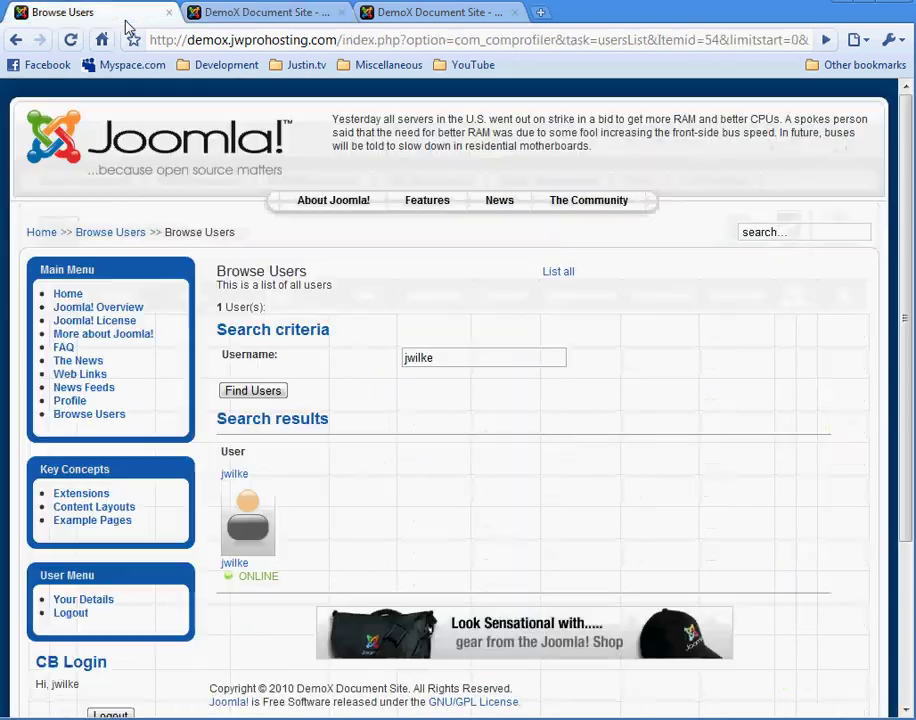